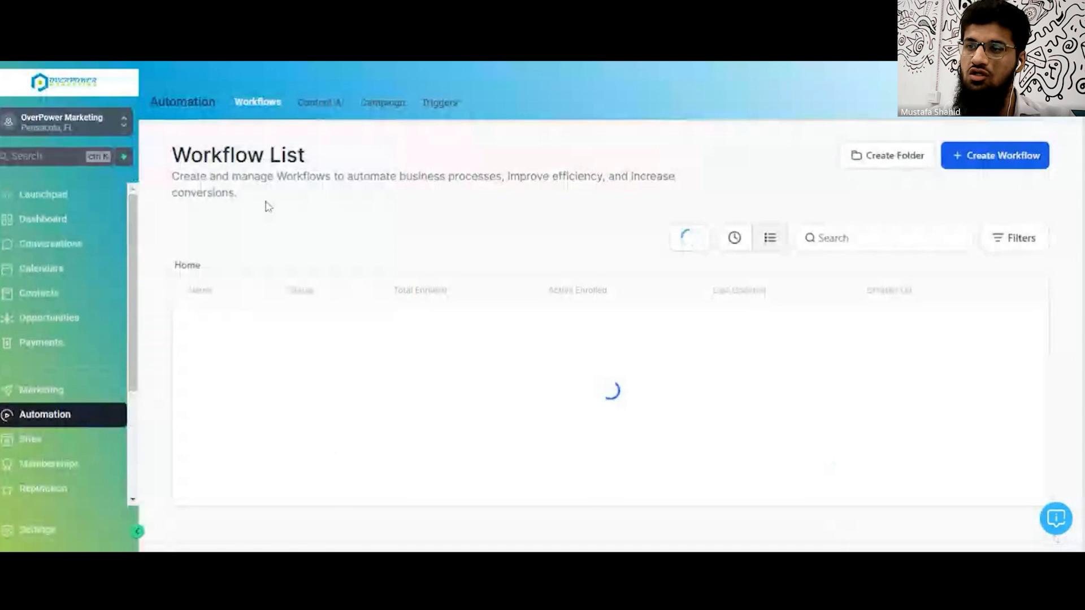
# Create a new workflow from a recipe, browsing the templates to the IVR recipe.
pyautogui.click(983, 164)
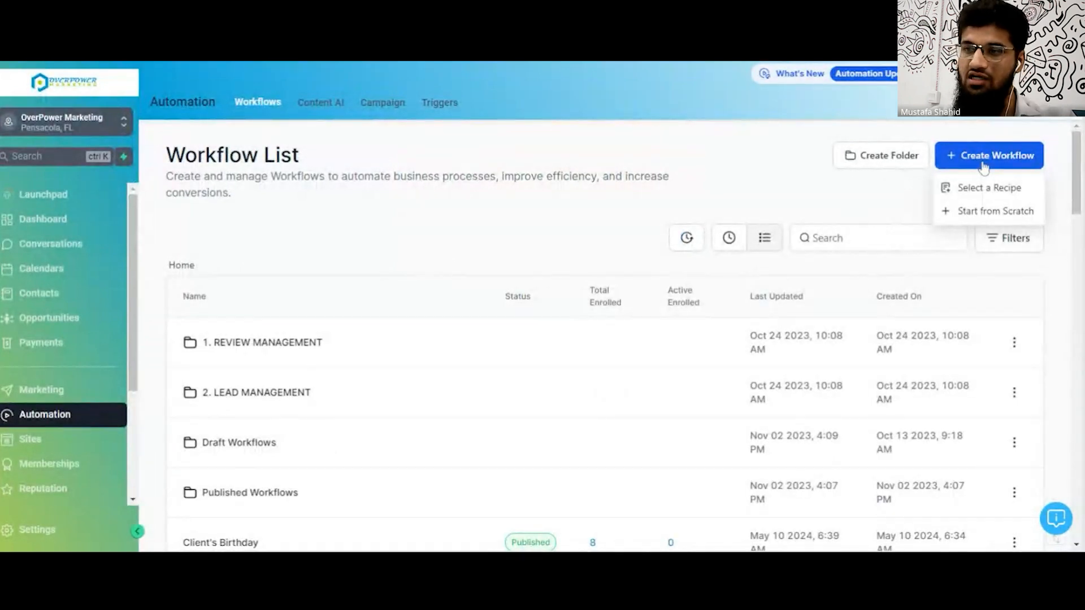
pyautogui.click(985, 192)
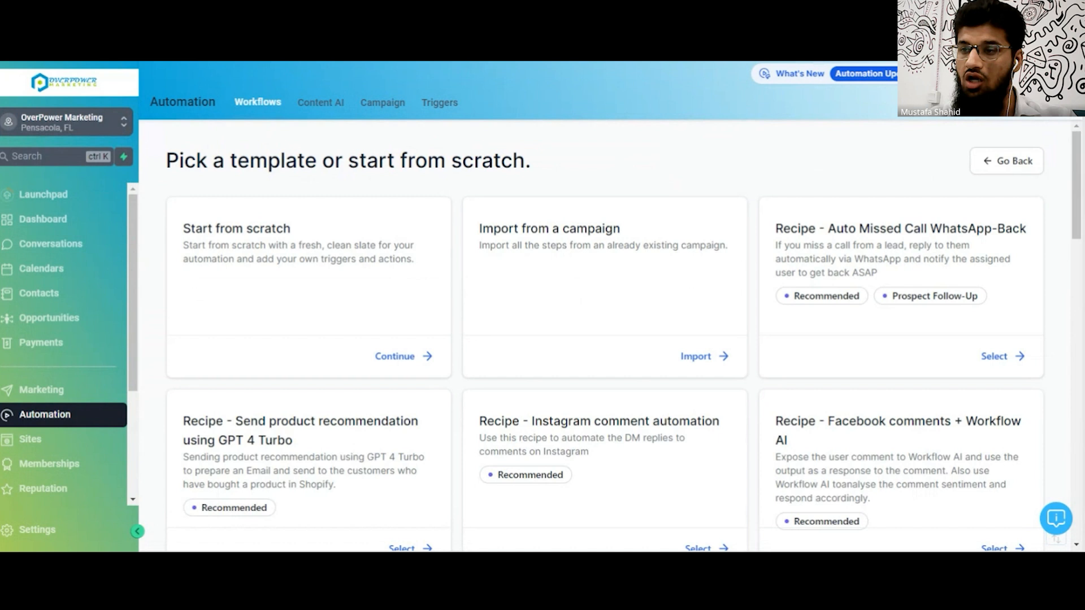
pyautogui.moveTo(1078, 152); pyautogui.dragTo(1078, 226)
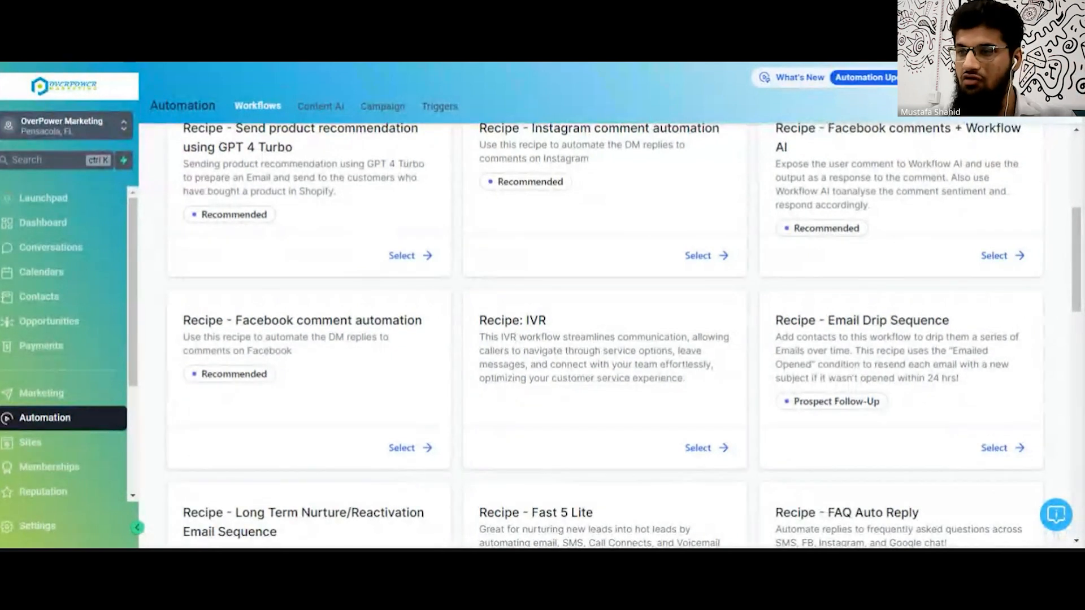
pyautogui.moveTo(1079, 253); pyautogui.dragTo(1079, 283)
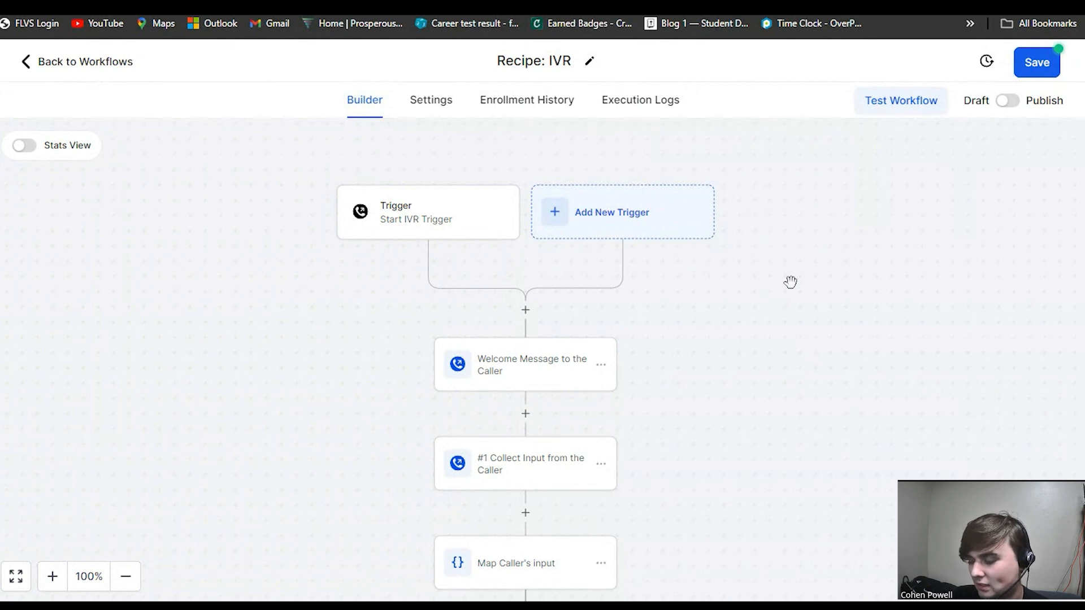
# Examine the IVR recipe's flow and its press-key branches on the canvas.
pyautogui.scroll(-3, 790, 282)
pyautogui.scroll(-2, 790, 281)
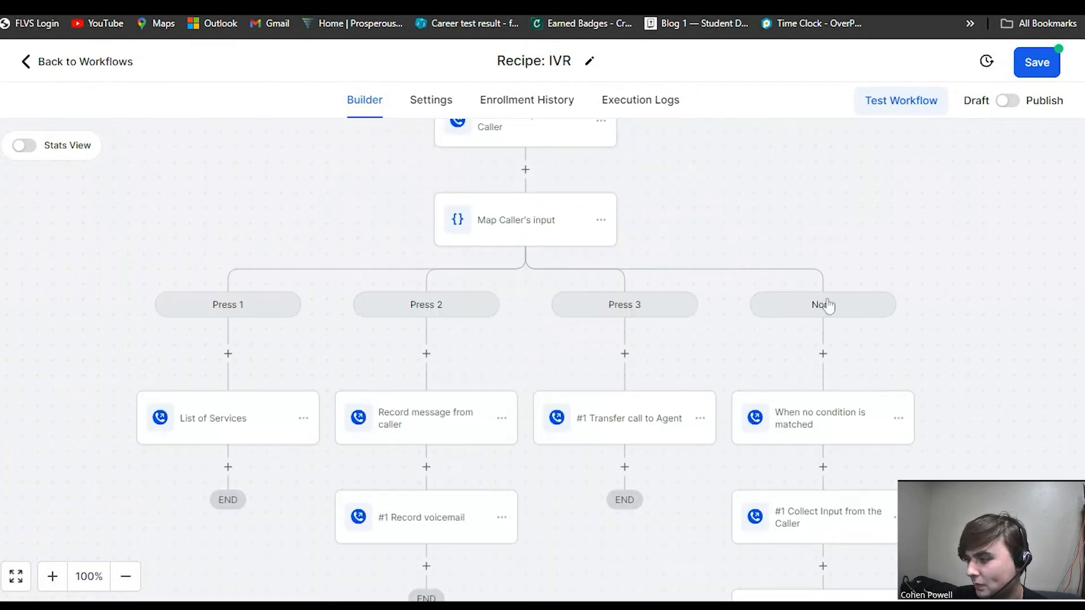
pyautogui.scroll(-1, 951, 322)
pyautogui.scroll(-4, 949, 323)
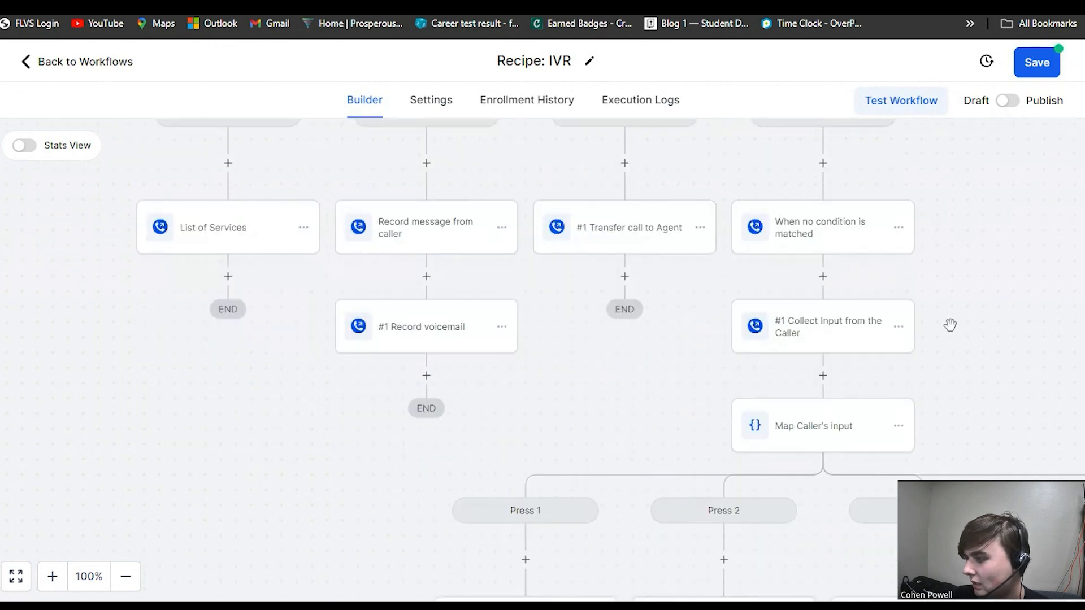
pyautogui.moveTo(951, 238); pyautogui.dragTo(957, 471)
pyautogui.scroll(6, 913, 383)
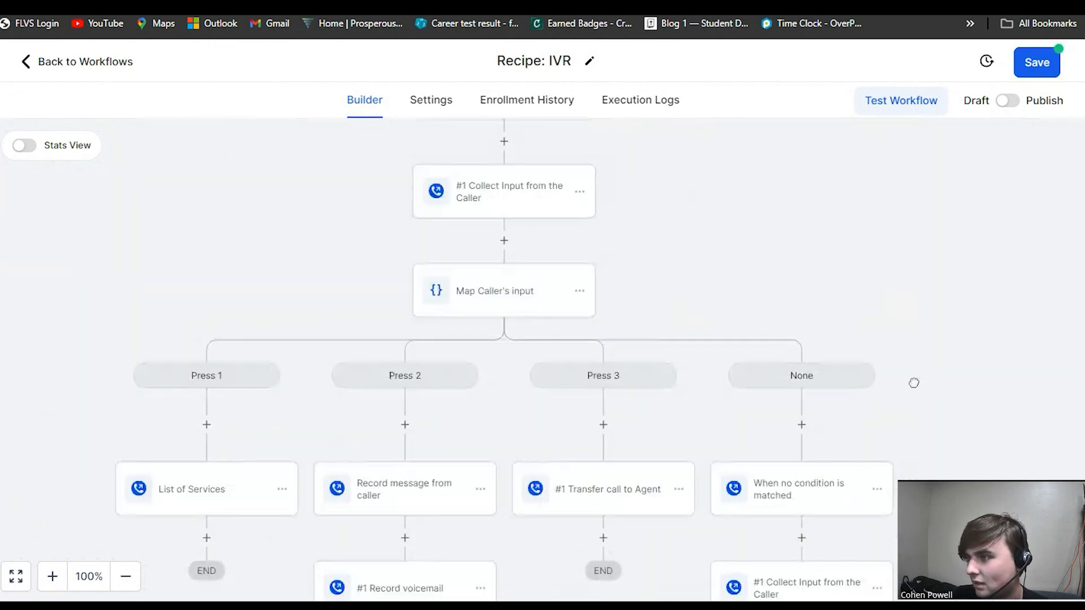
pyautogui.scroll(1, 807, 314)
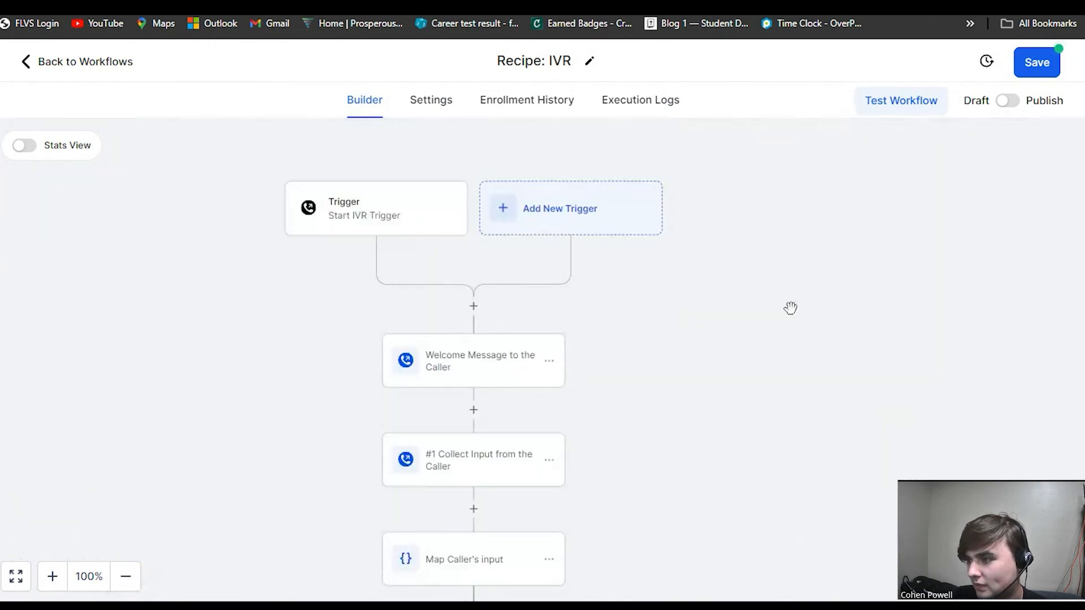
pyautogui.moveTo(789, 307); pyautogui.dragTo(853, 288)
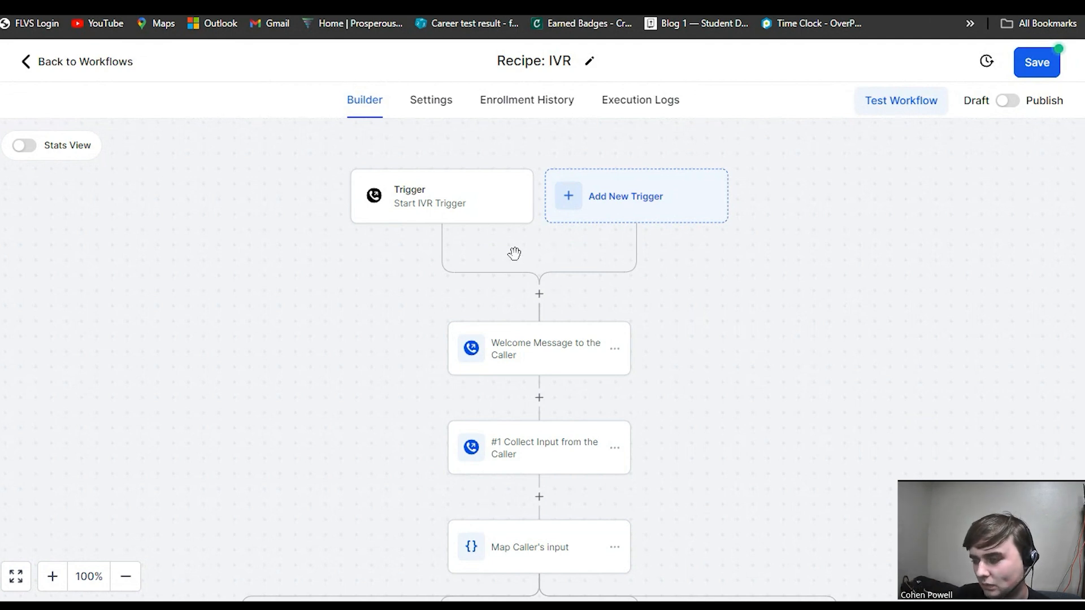
pyautogui.moveTo(521, 251); pyautogui.dragTo(542, 266)
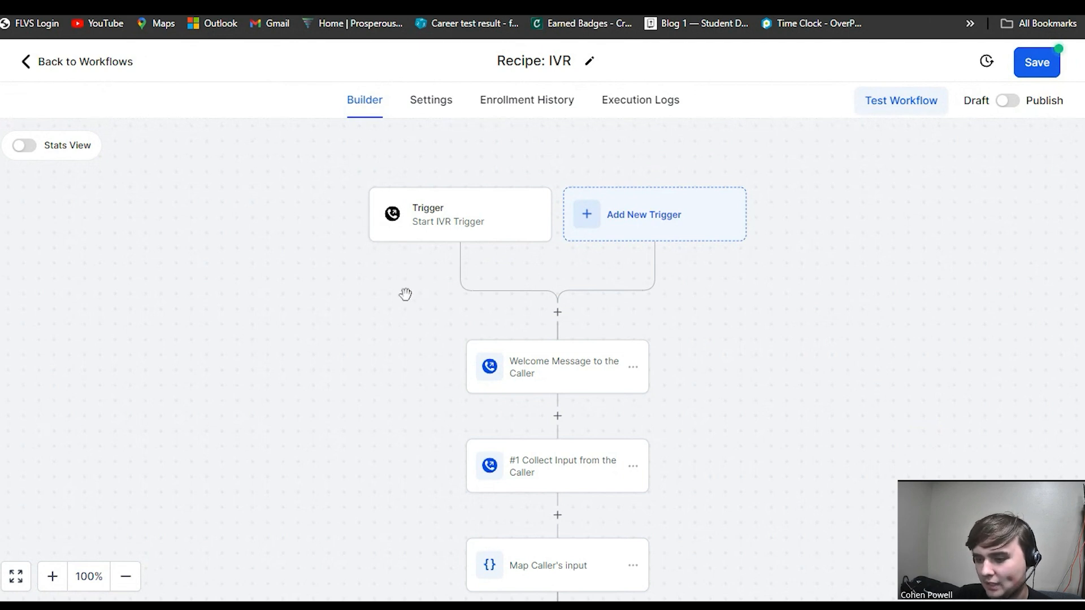
# Open the welcome message action's settings and check the message voice options.
pyautogui.click(536, 374)
pyautogui.click(557, 311)
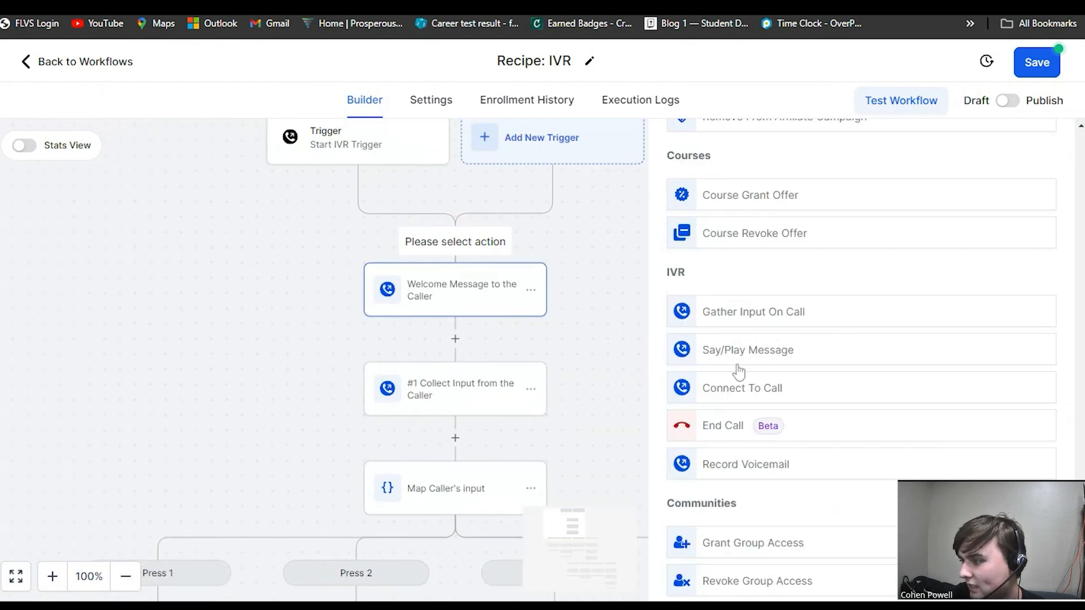
pyautogui.click(482, 307)
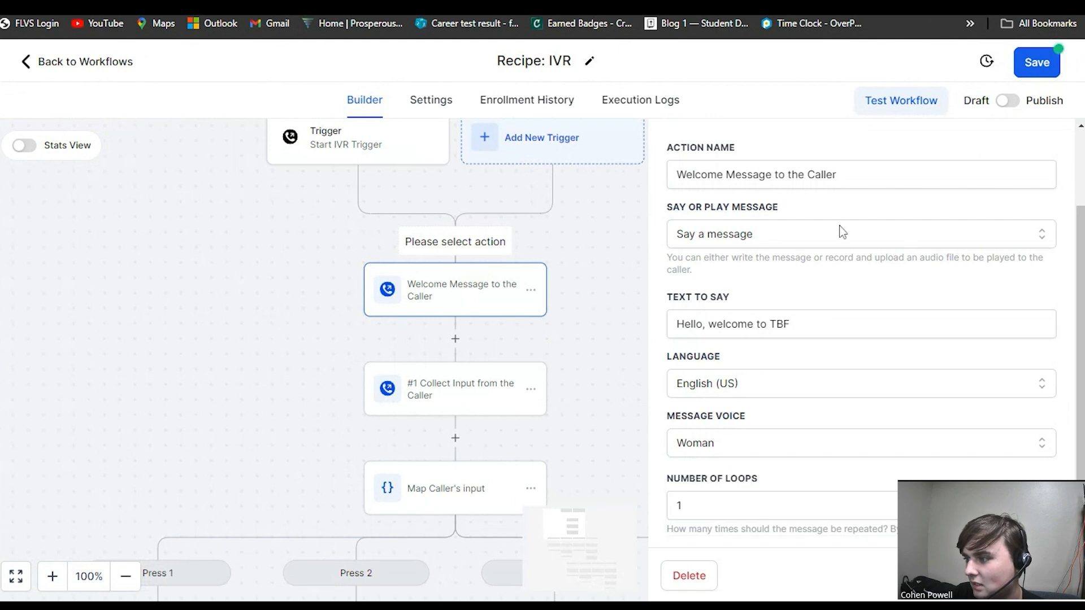
pyautogui.click(775, 443)
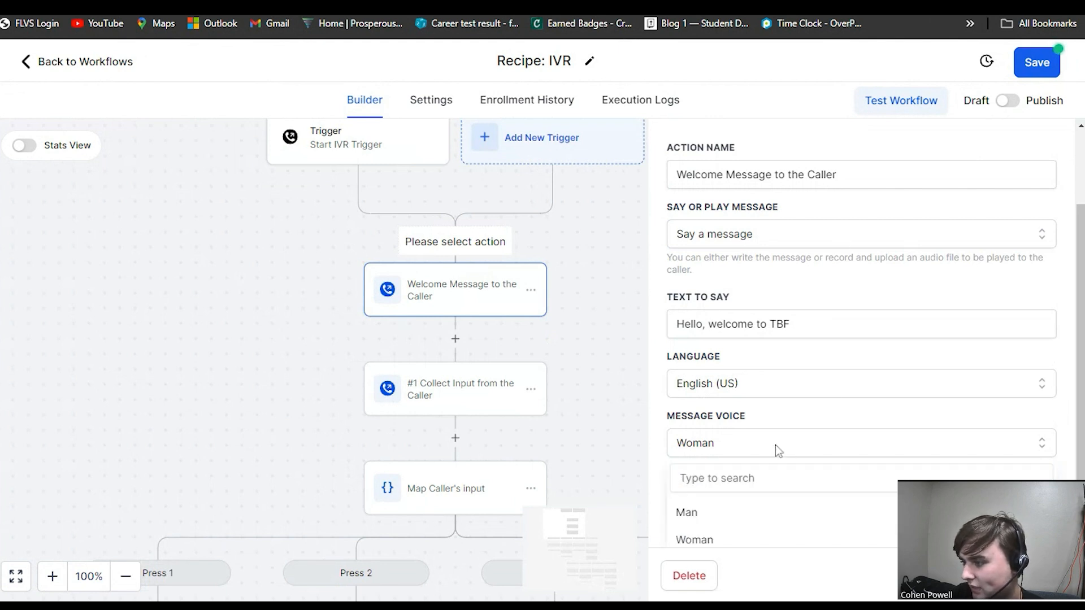
pyautogui.click(775, 445)
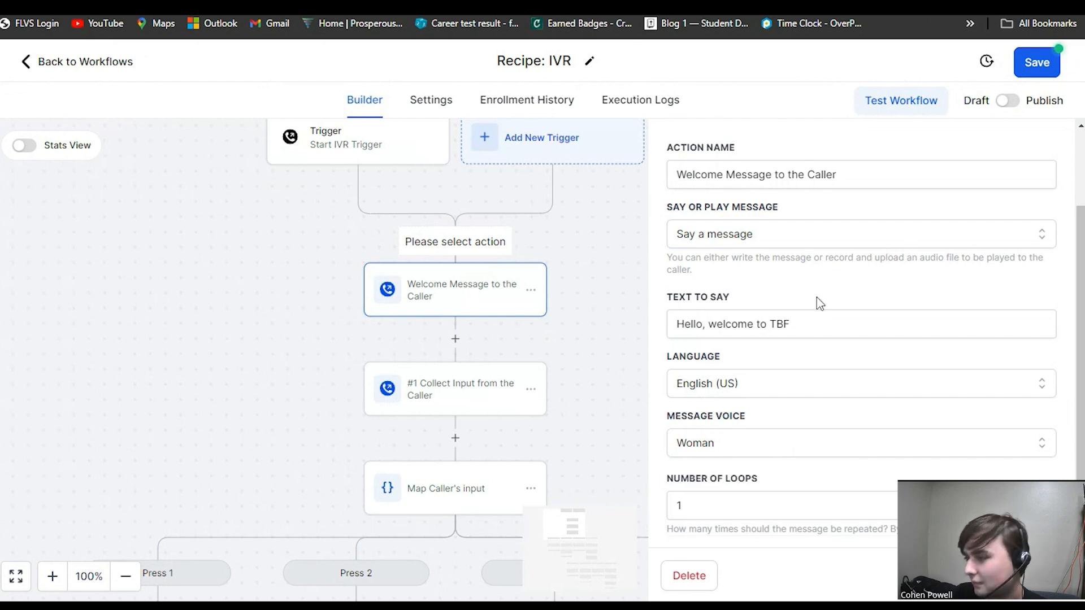
# Try switching the welcome message to Play a message, then revert it to Say a message.
pyautogui.click(764, 244)
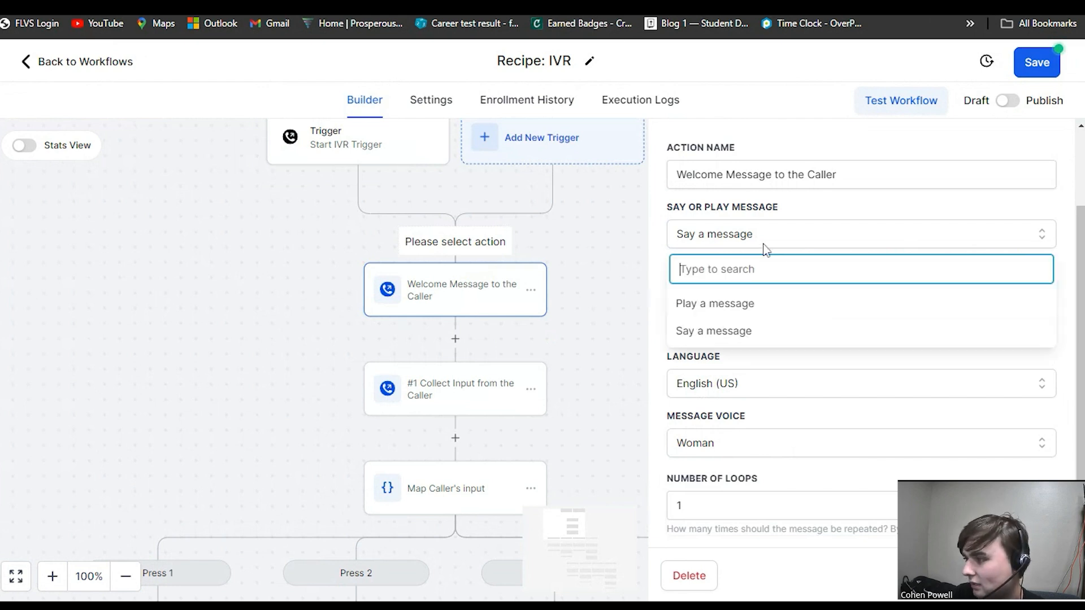
pyautogui.click(743, 305)
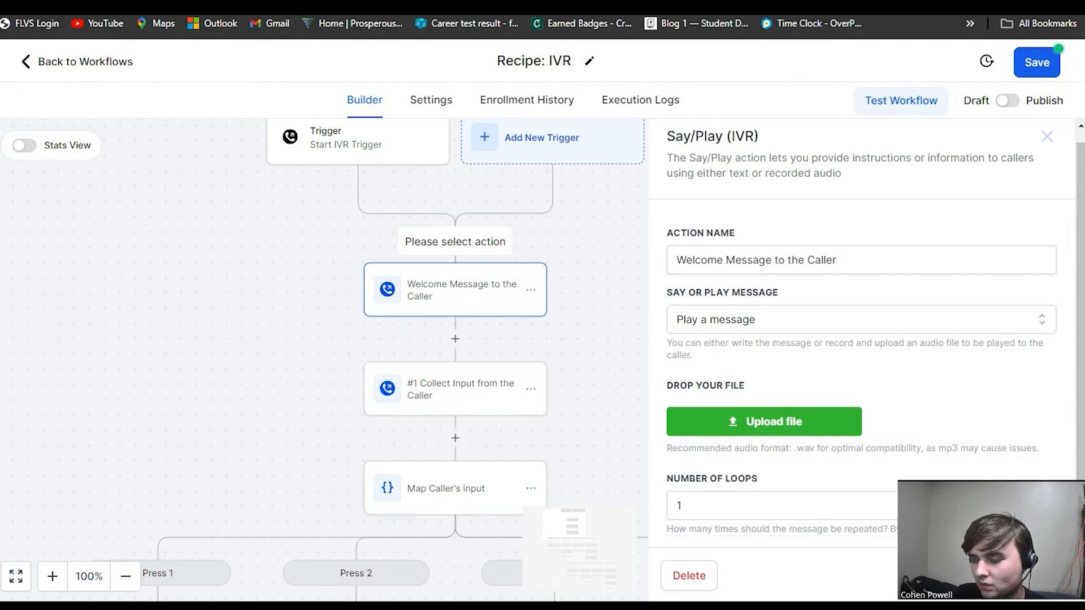
pyautogui.click(758, 320)
pyautogui.click(753, 356)
pyautogui.scroll(-2, 823, 361)
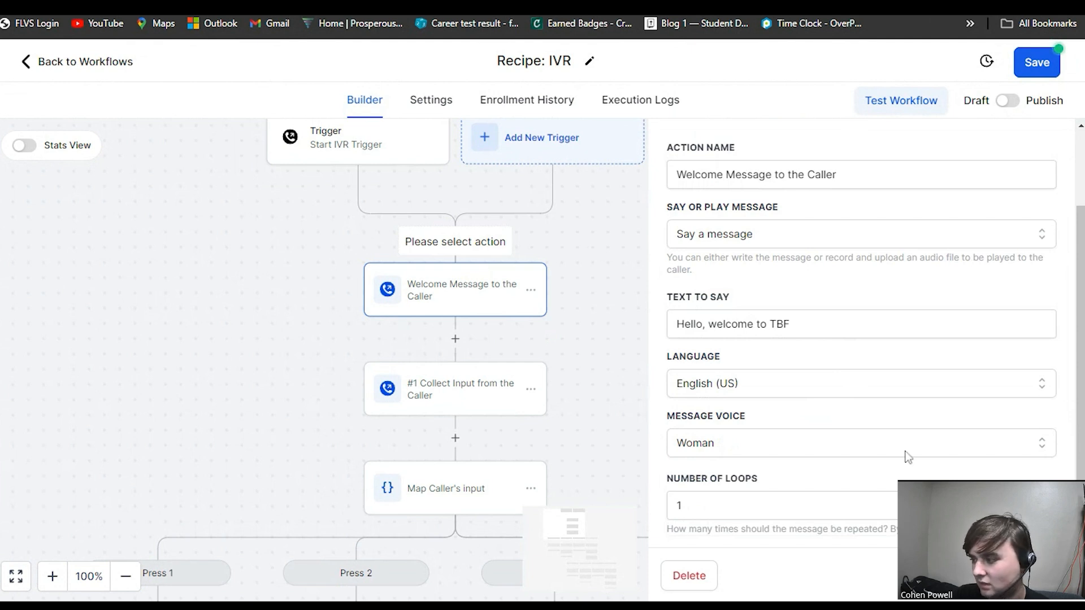
pyautogui.scroll(1, 1073, 391)
pyautogui.moveTo(1072, 386); pyautogui.dragTo(1068, 393)
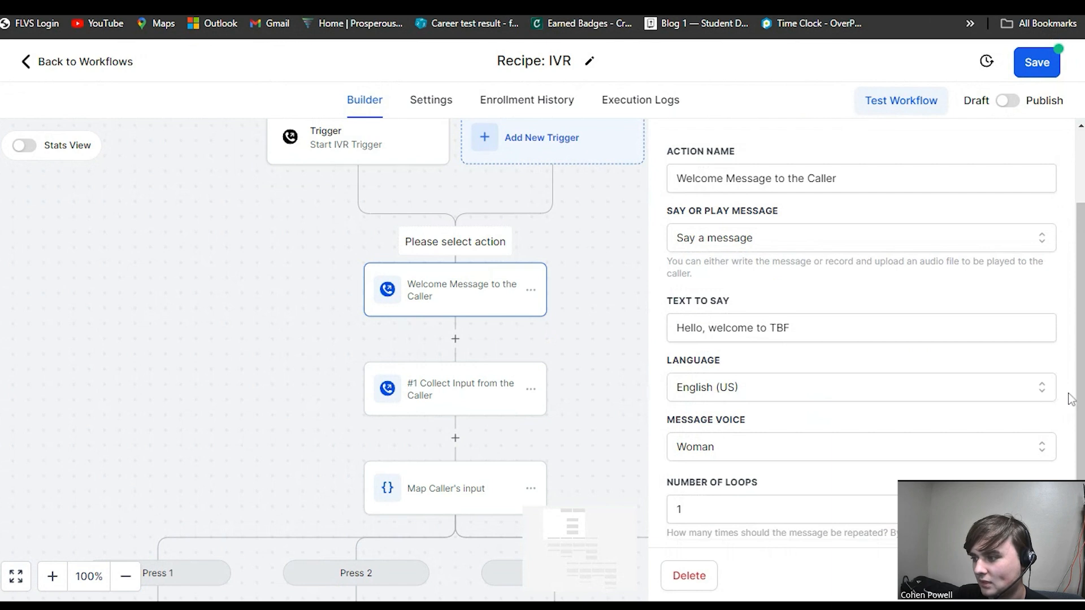
pyautogui.scroll(3, 949, 388)
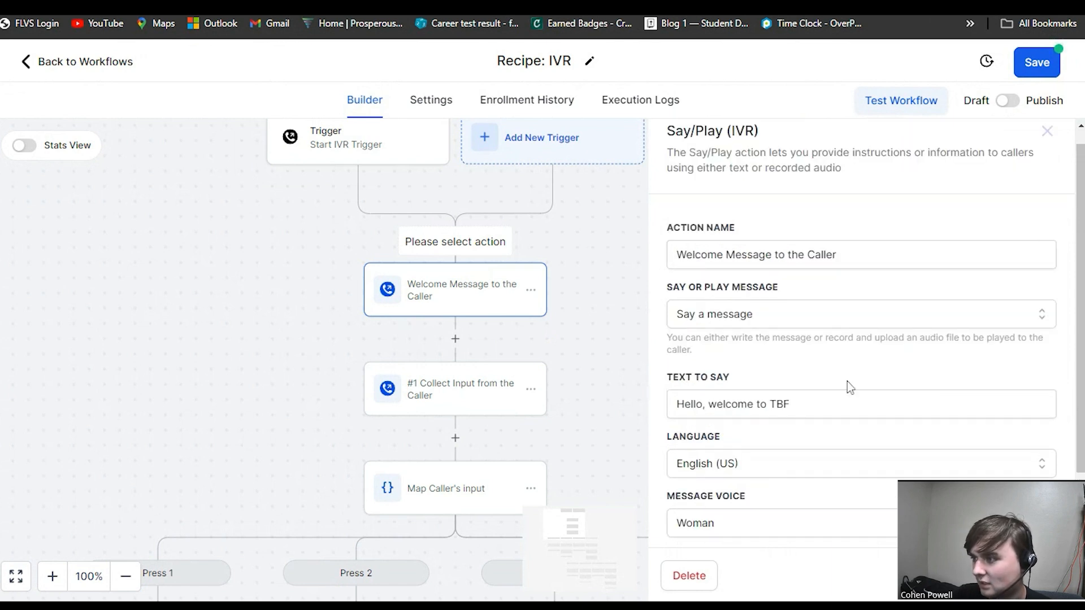
# Start adding an IVR action after the welcome message and inspect its advanced gathering settings.
pyautogui.click(455, 338)
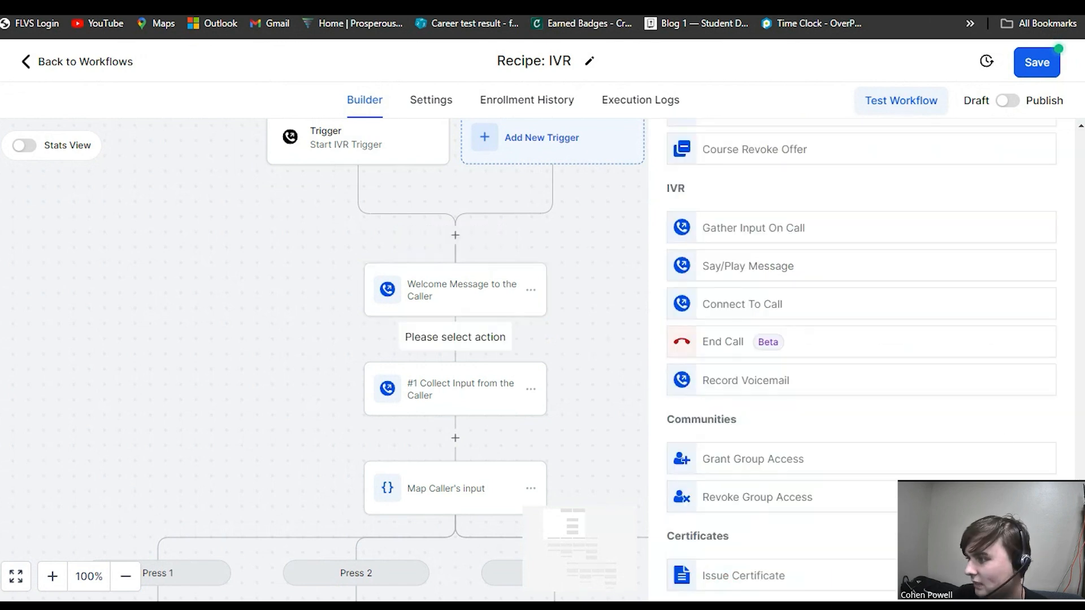
pyautogui.click(794, 307)
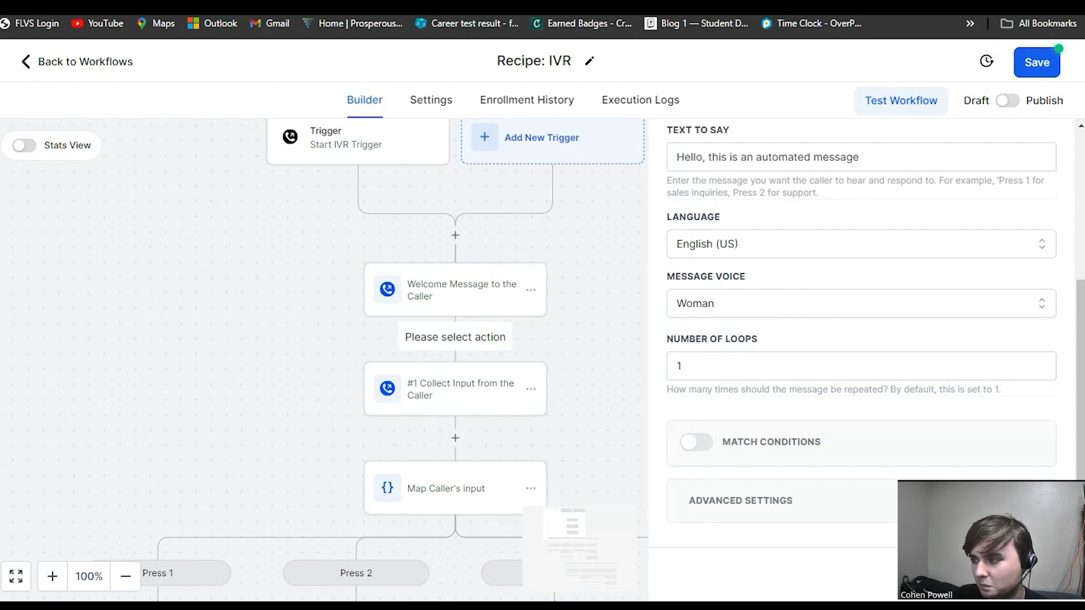
pyautogui.scroll(1, 816, 337)
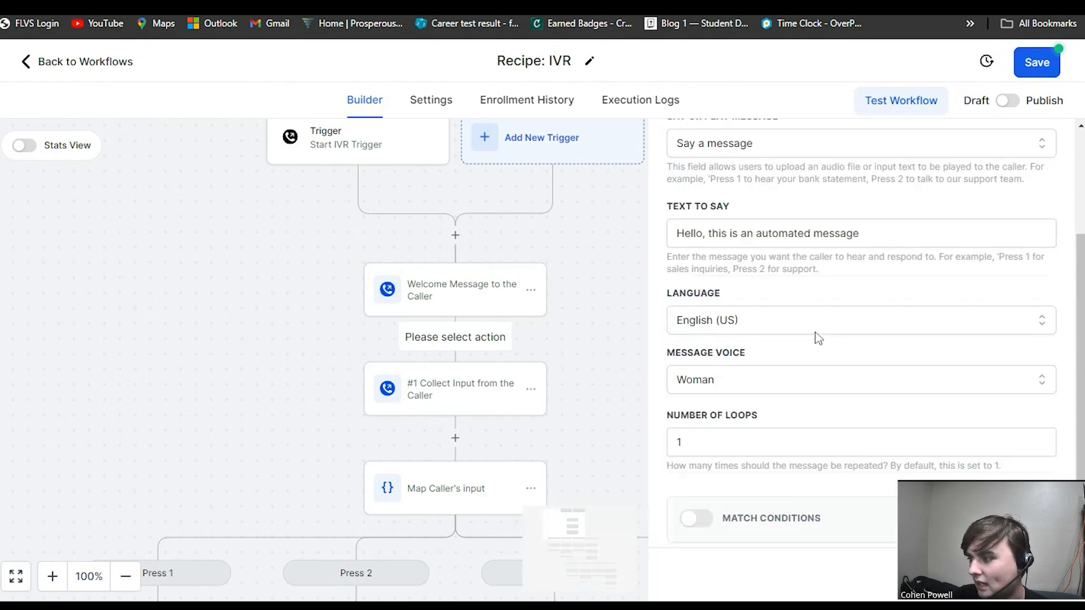
pyautogui.scroll(-1, 816, 332)
pyautogui.click(784, 512)
pyautogui.scroll(-4, 819, 438)
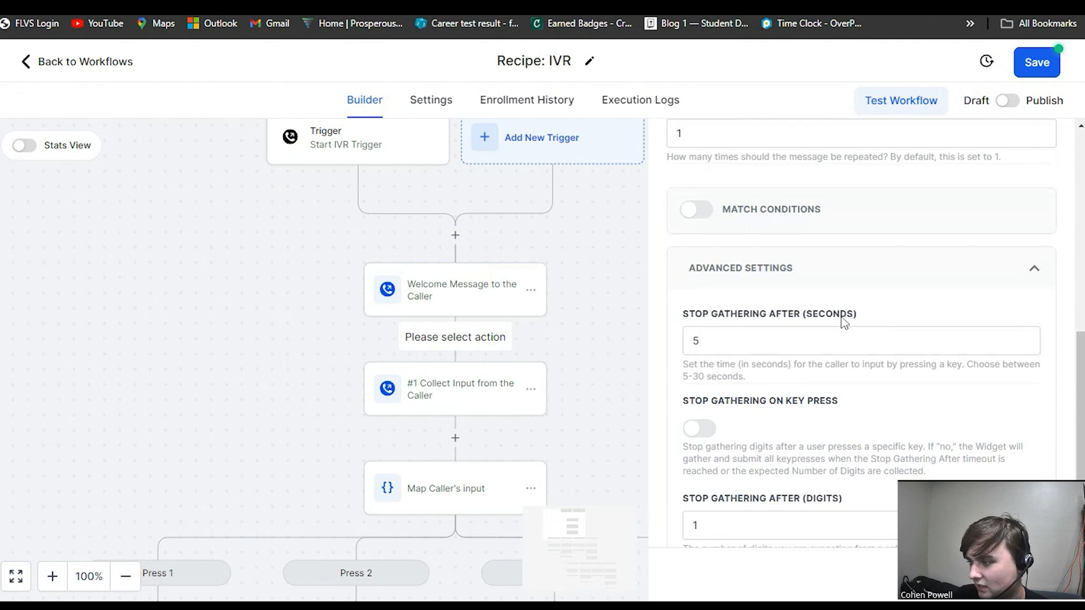
pyautogui.scroll(-1, 844, 321)
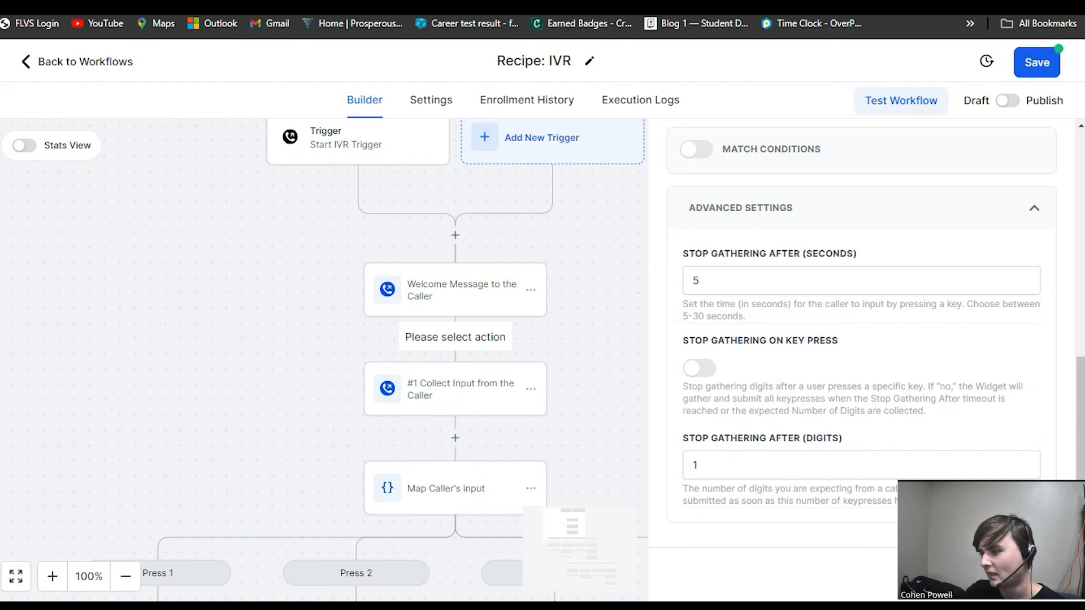
pyautogui.scroll(8, 765, 416)
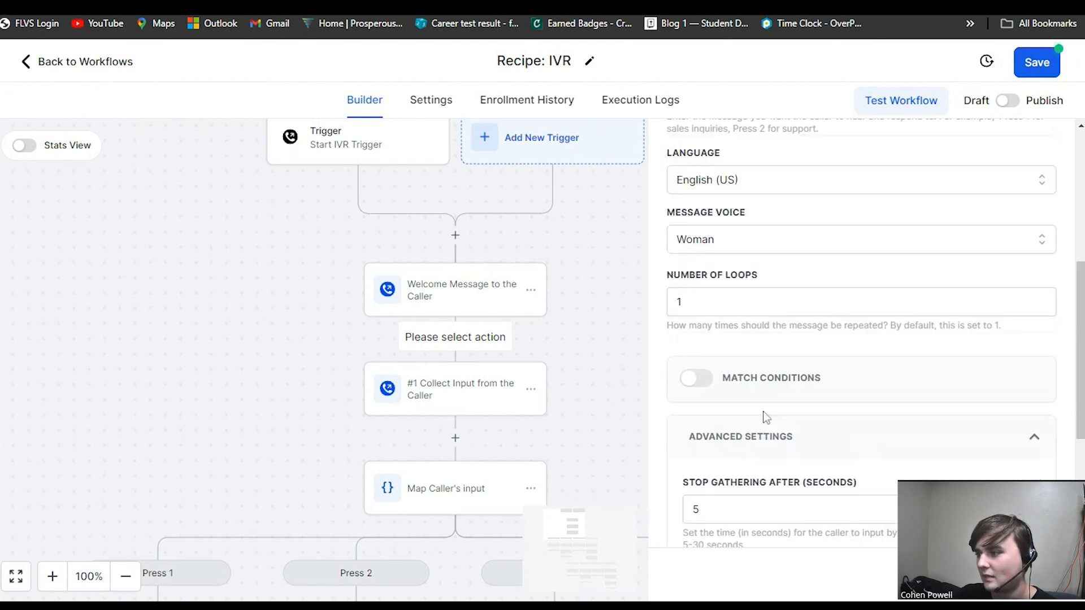
pyautogui.scroll(-8, 768, 397)
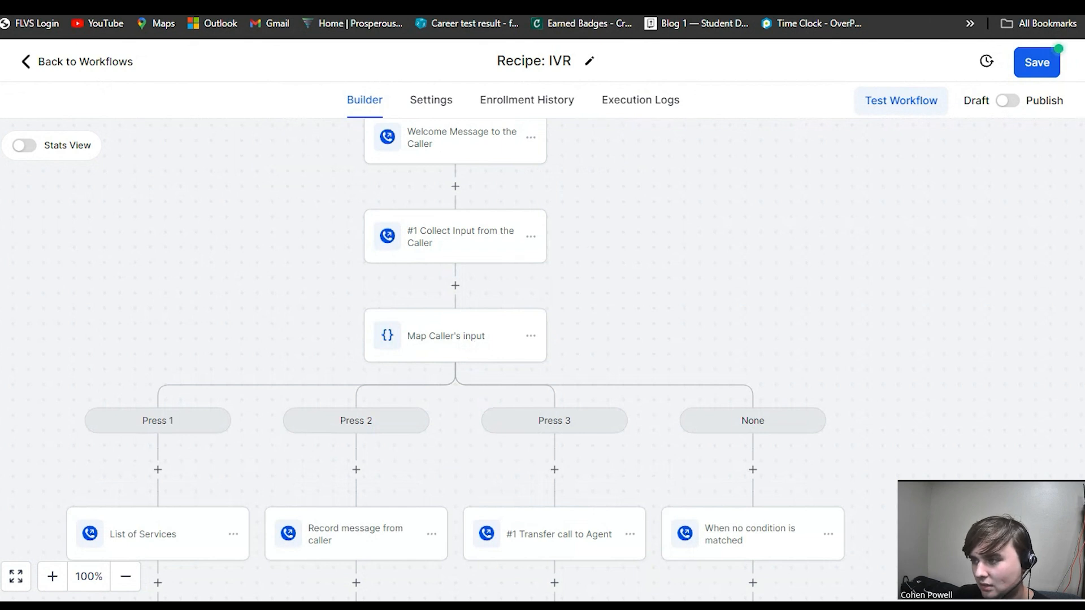
# Review the Map Caller's input branch conditions and browse the actions available above it.
pyautogui.click(497, 344)
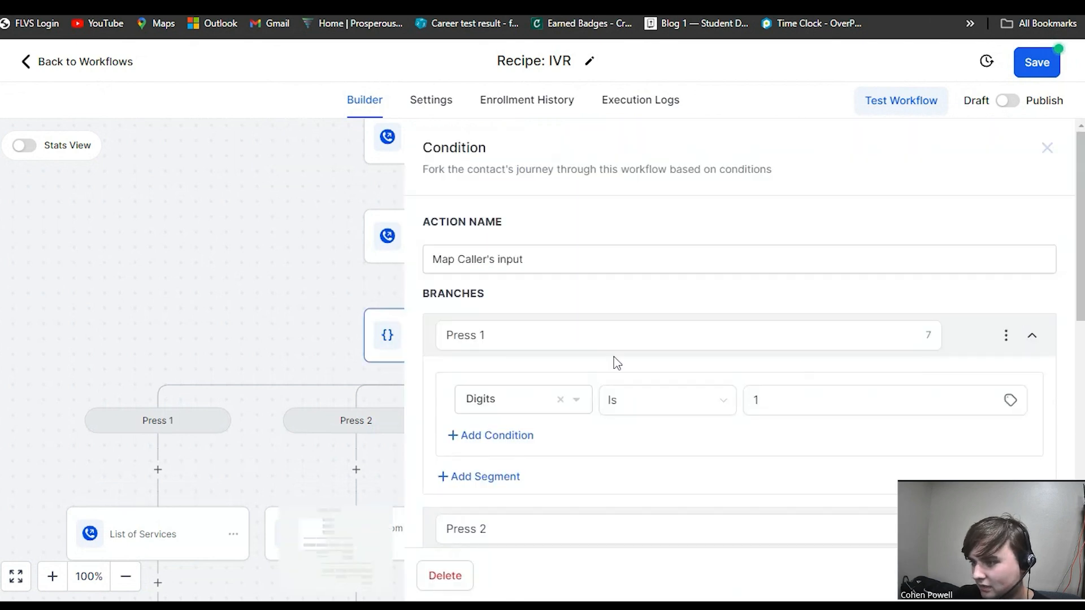
pyautogui.click(339, 327)
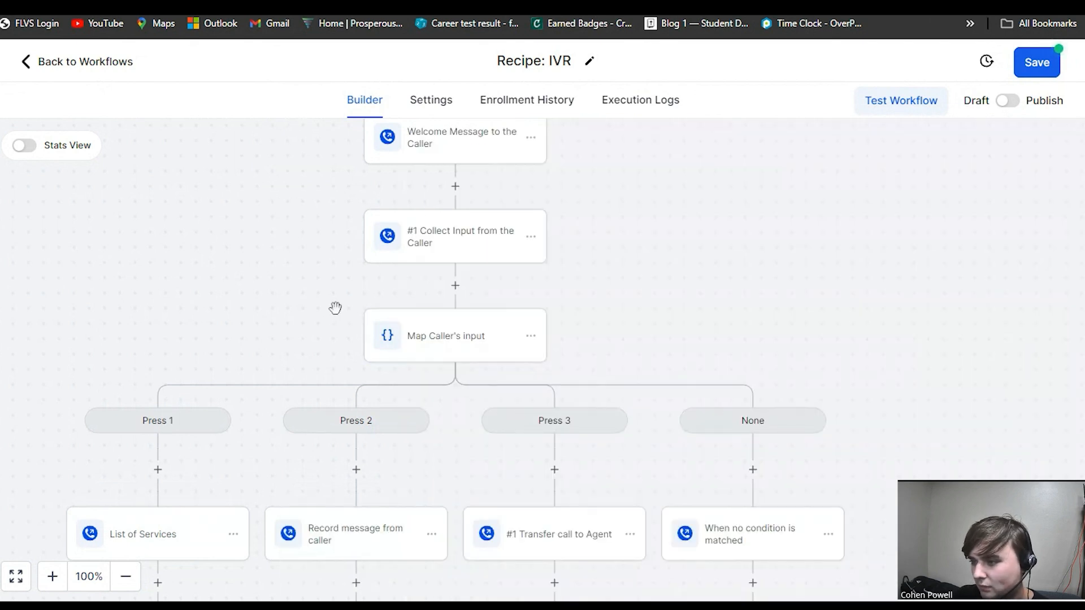
pyautogui.click(455, 287)
pyautogui.scroll(-10, 788, 382)
pyautogui.scroll(3, 791, 382)
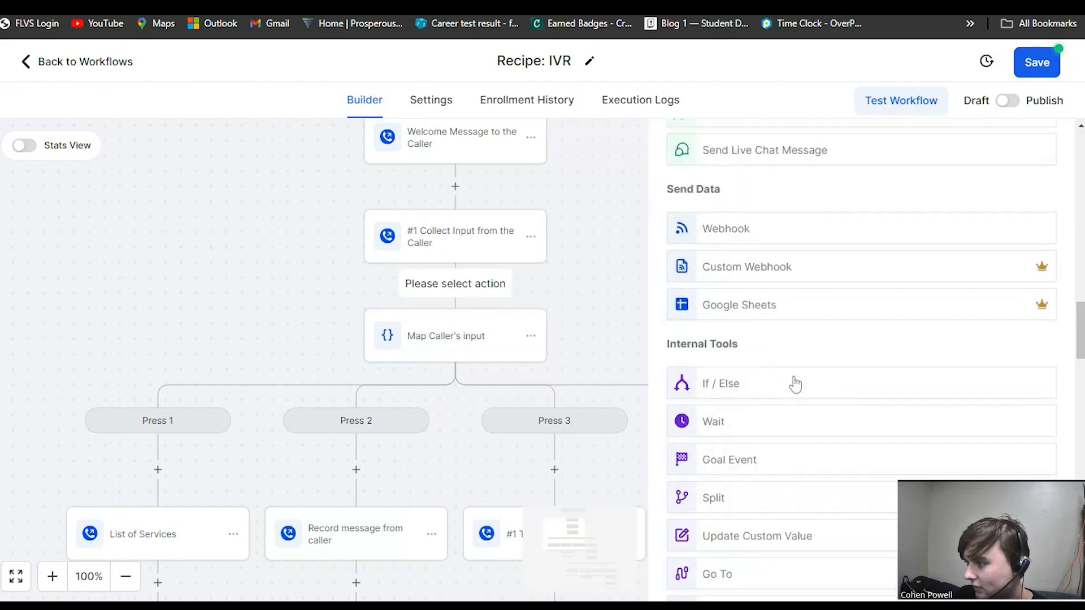
pyautogui.scroll(-1, 757, 362)
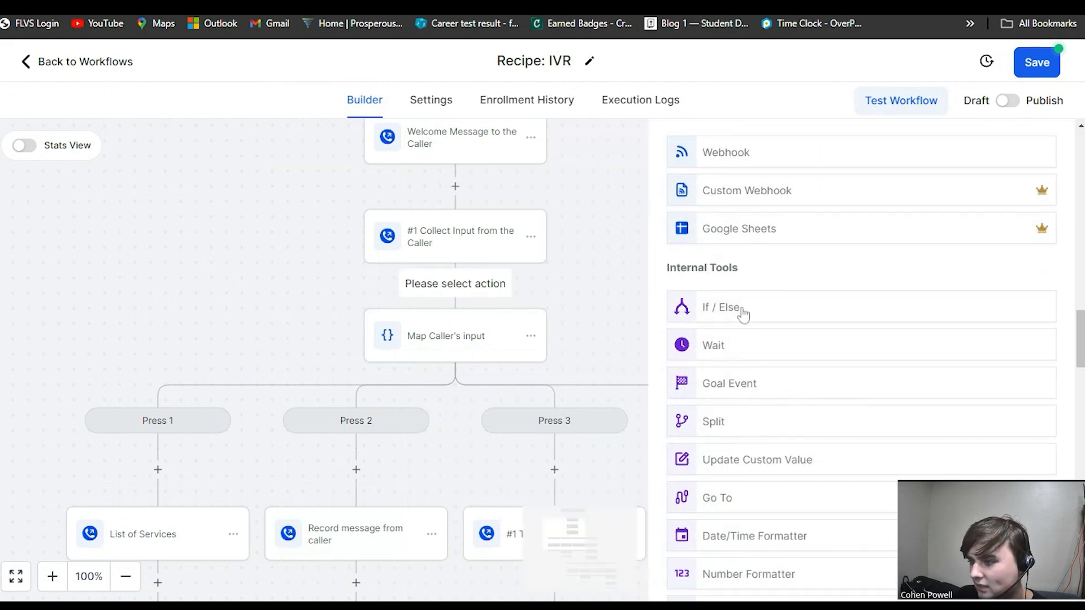
# Examine the branches under the Map Caller's input condition on the canvas.
pyautogui.moveTo(578, 315); pyautogui.dragTo(450, 206)
pyautogui.moveTo(571, 209); pyautogui.dragTo(648, 194)
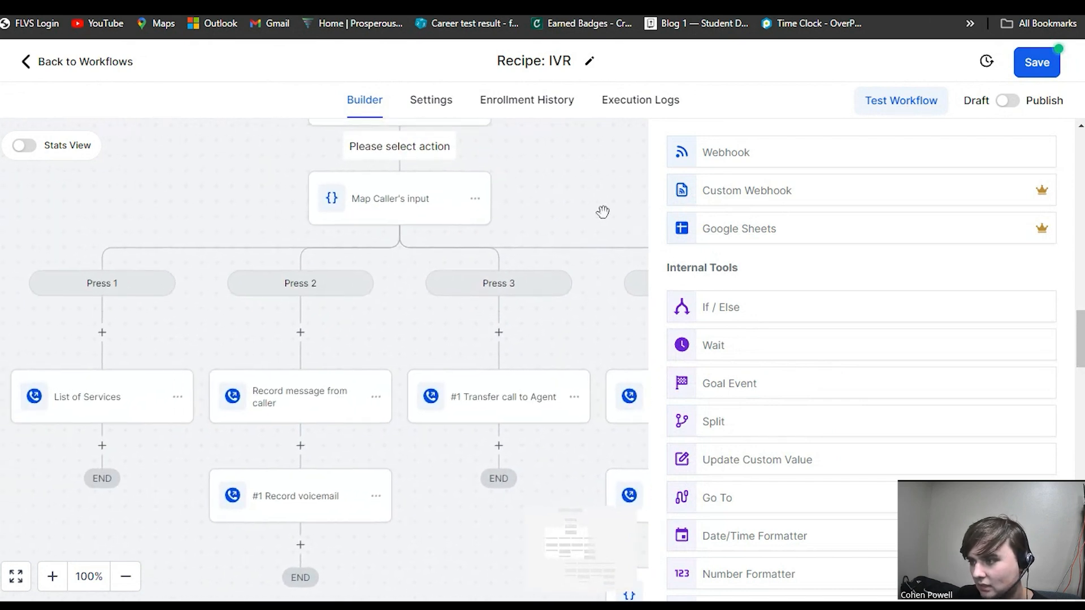
pyautogui.moveTo(555, 211); pyautogui.dragTo(583, 213)
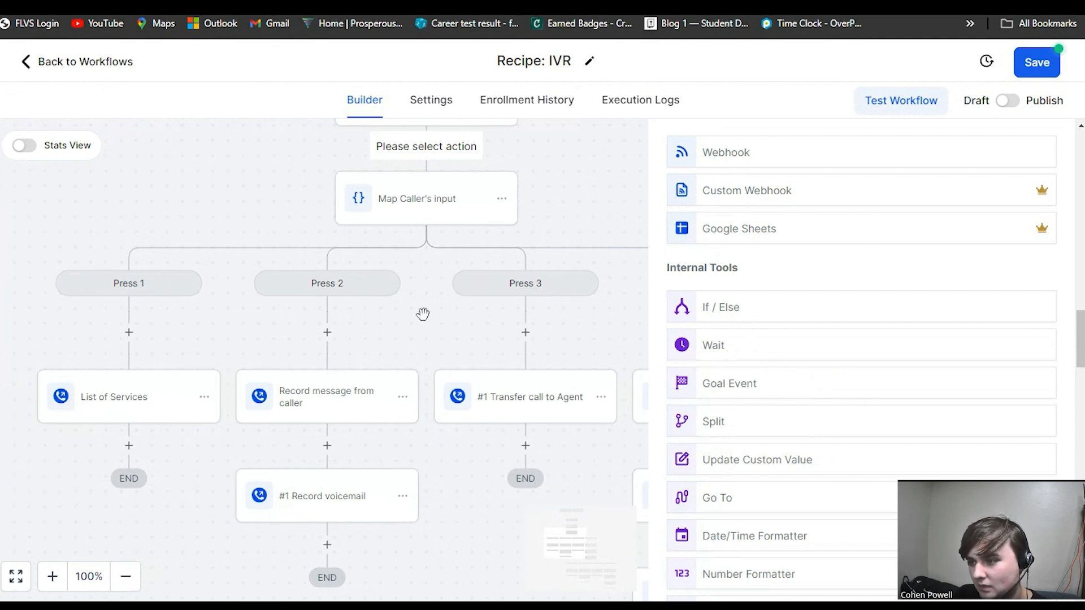
pyautogui.moveTo(425, 312); pyautogui.dragTo(217, 321)
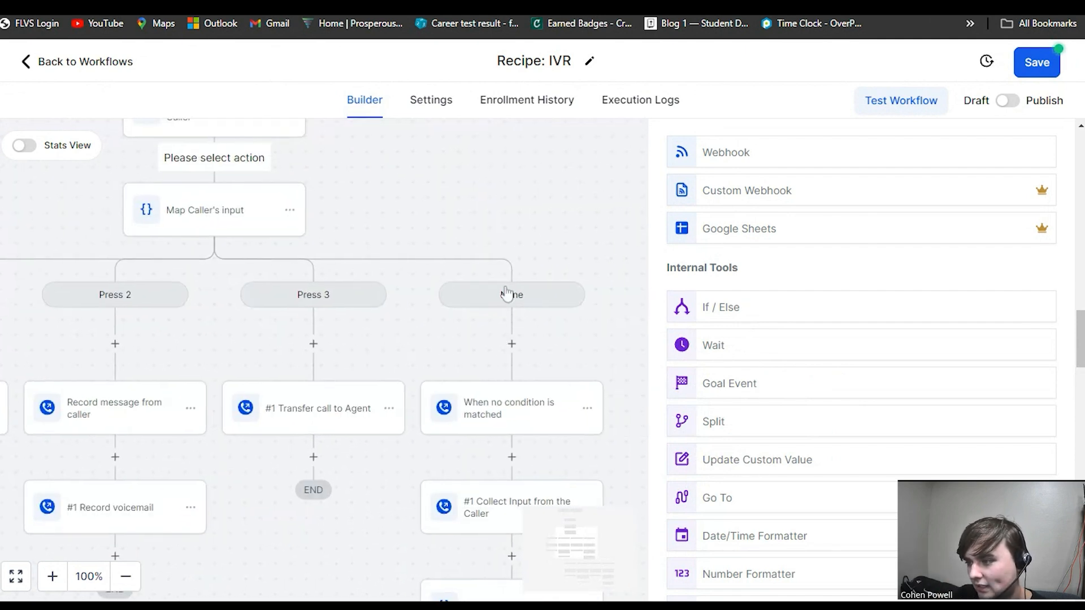
pyautogui.moveTo(392, 361); pyautogui.dragTo(555, 393)
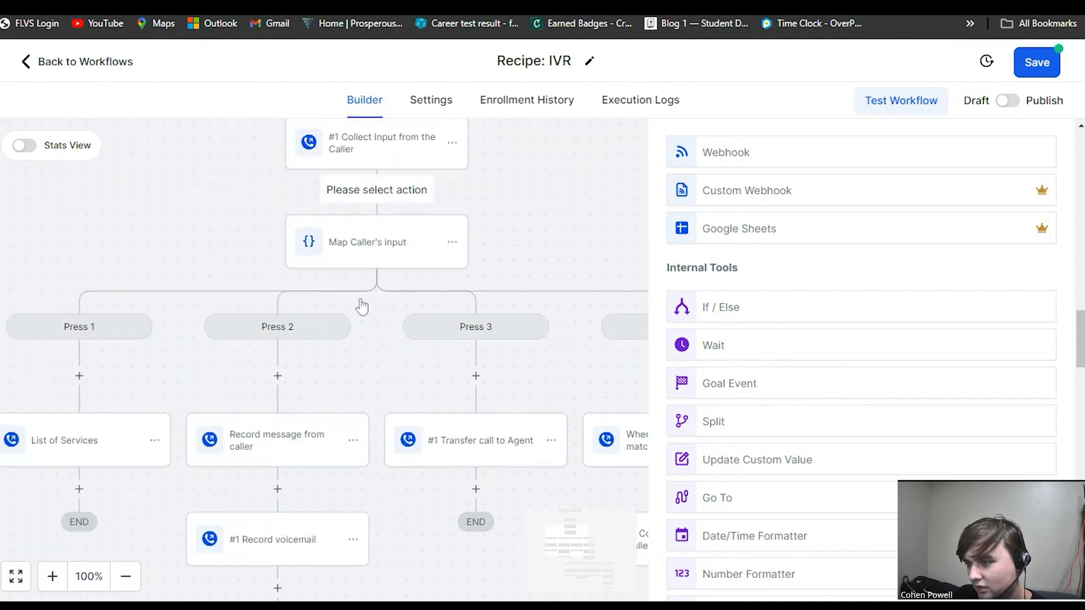
pyautogui.click(386, 312)
pyautogui.moveTo(385, 312); pyautogui.dragTo(557, 316)
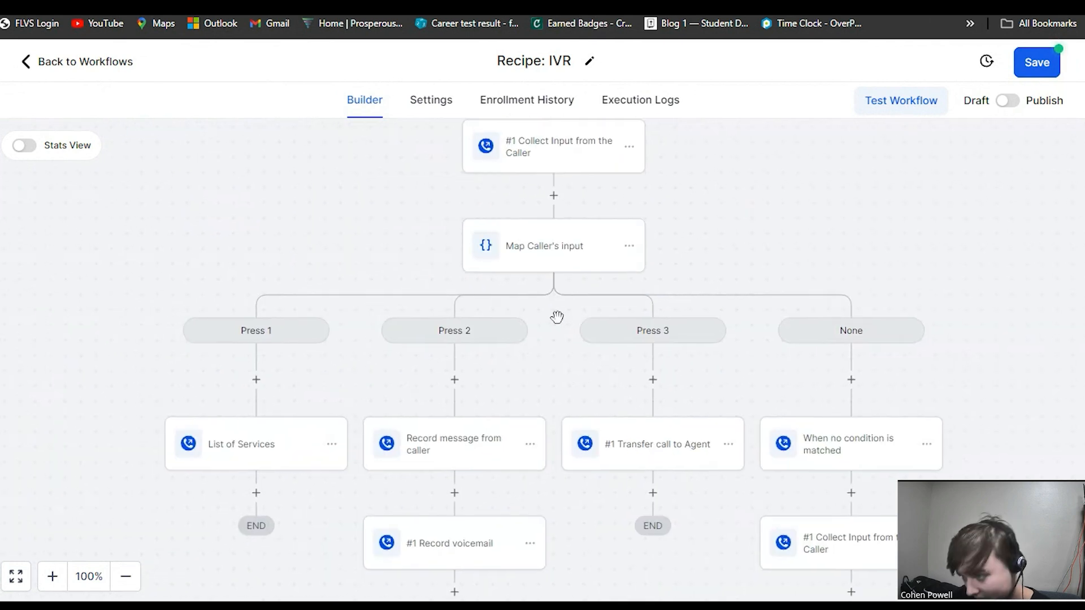
# Redefine the Press 1 branch condition as IVR Gather Digits from #1 Collect Input is 1, then close the panel.
pyautogui.click(558, 316)
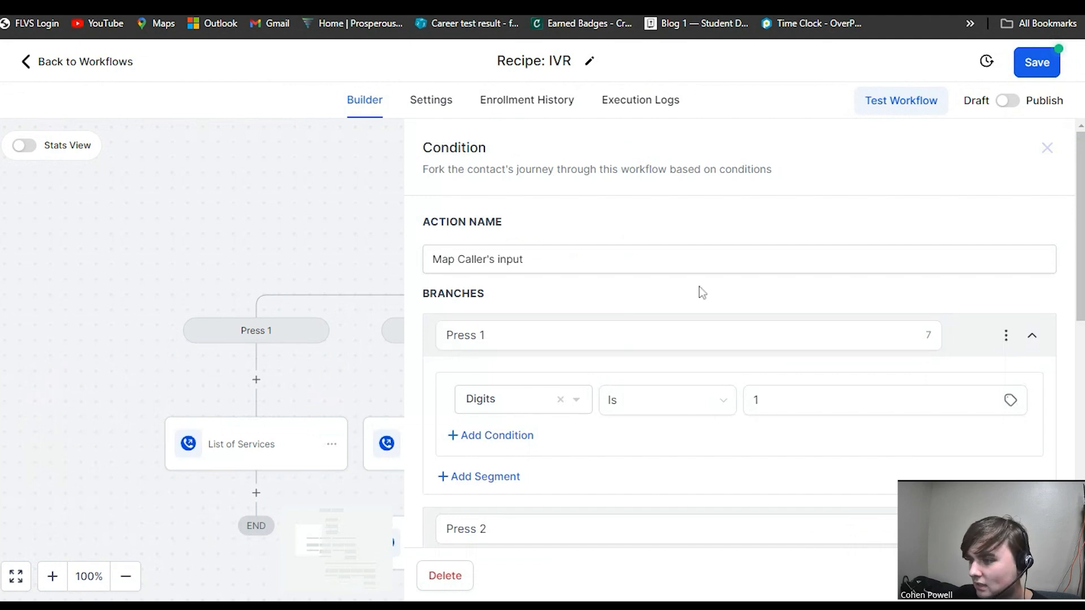
pyautogui.click(550, 408)
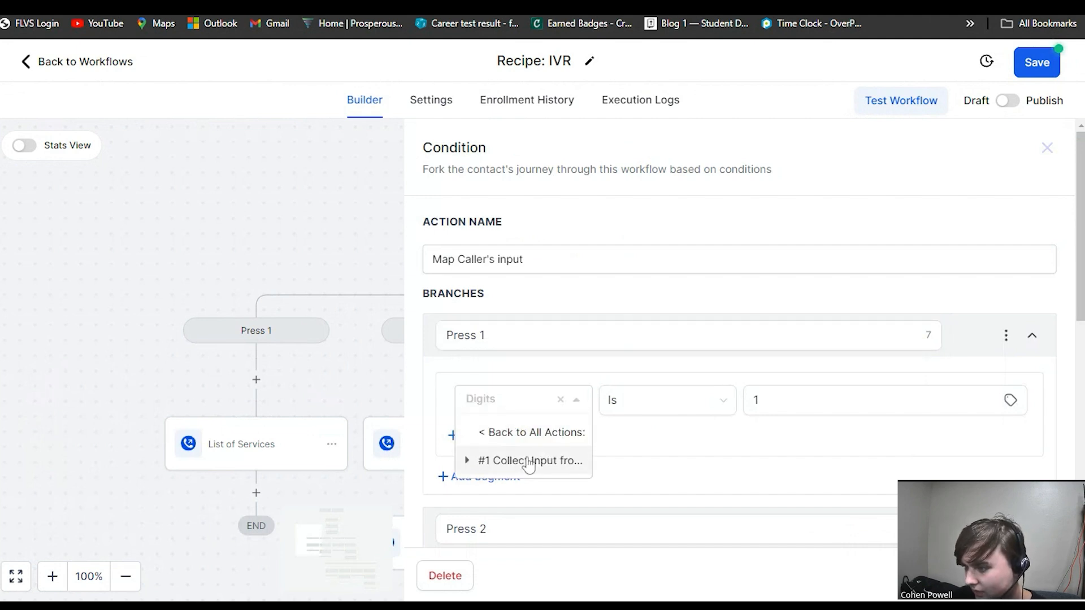
pyautogui.click(528, 436)
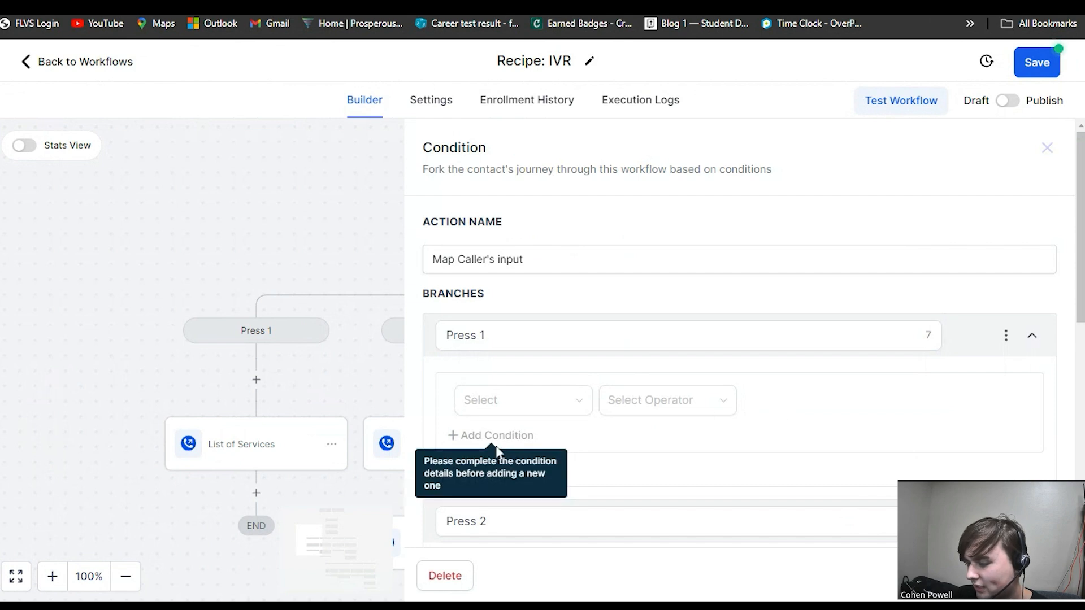
pyautogui.click(500, 412)
pyautogui.scroll(-2, 540, 325)
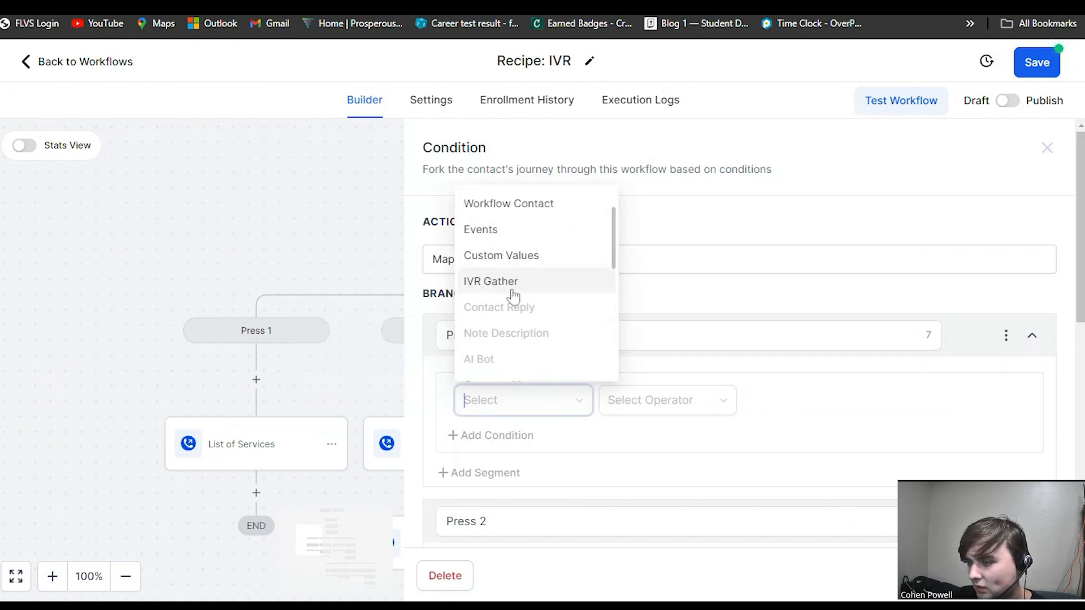
pyautogui.click(510, 291)
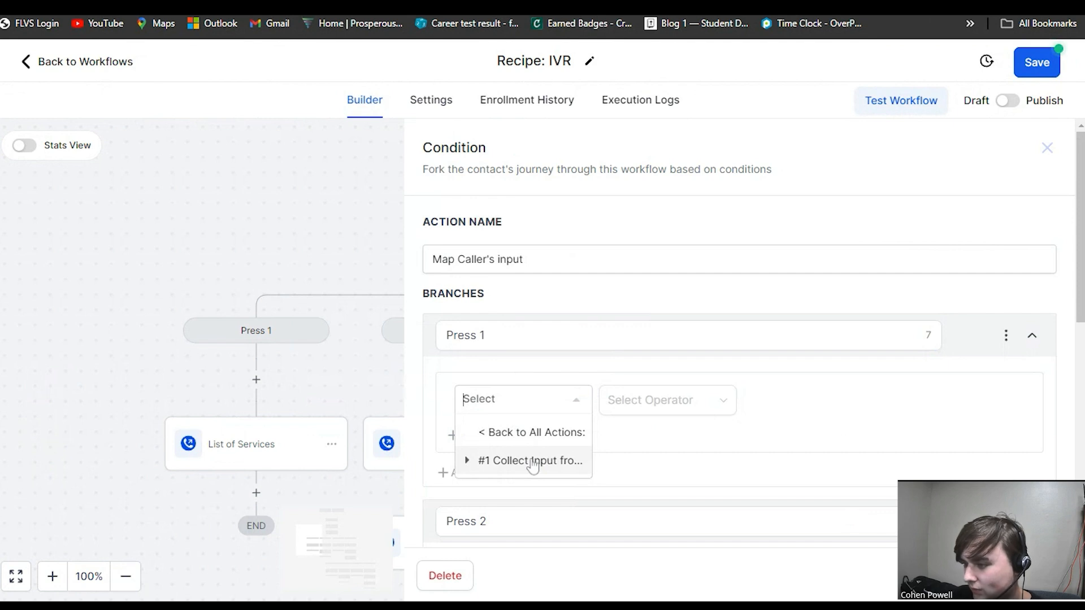
pyautogui.click(502, 469)
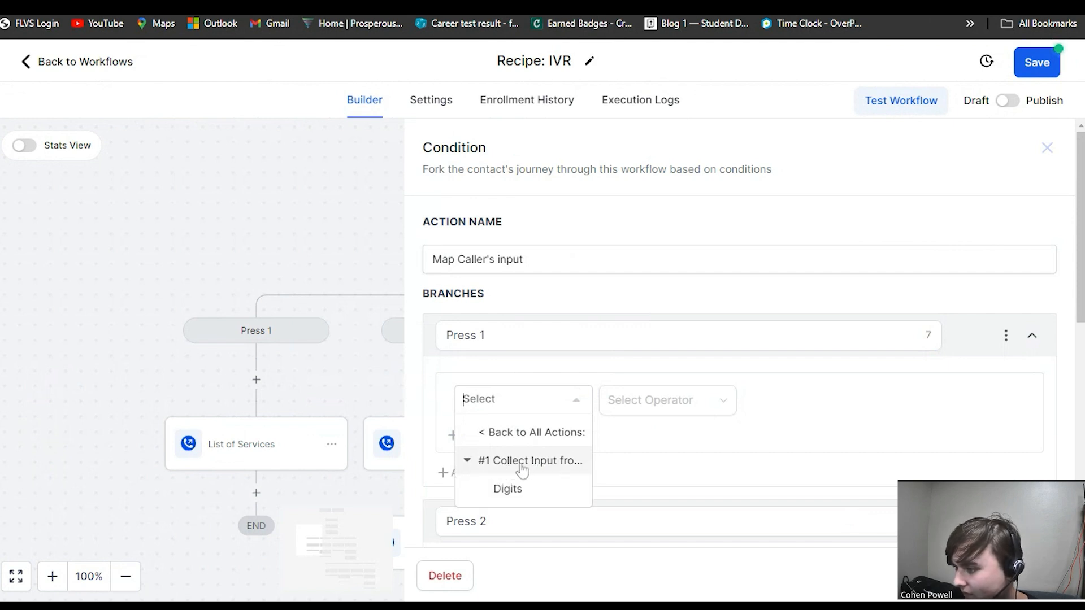
pyautogui.click(537, 498)
pyautogui.click(650, 412)
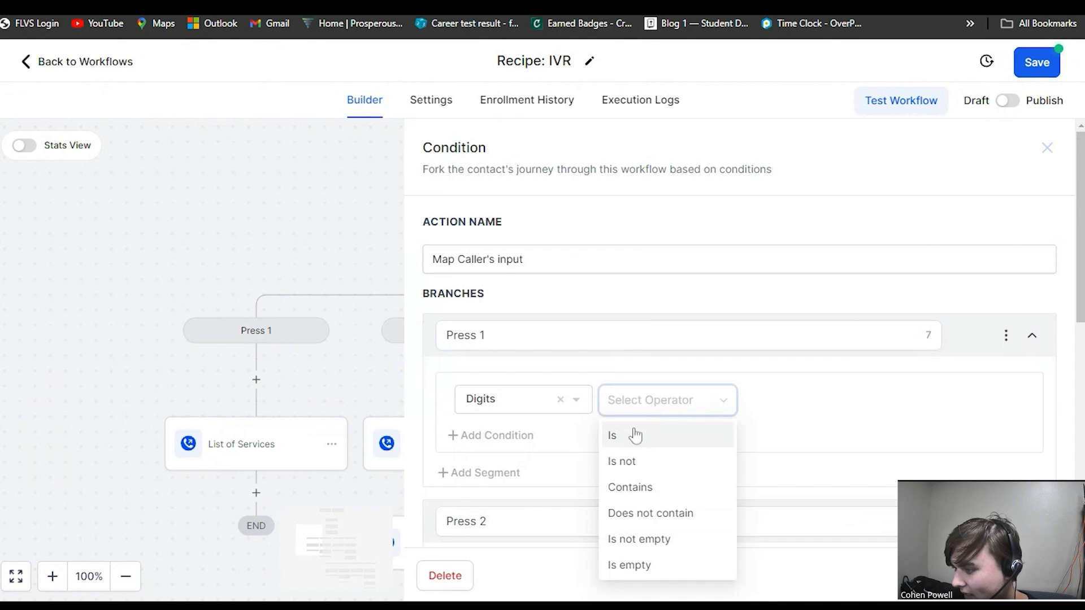
pyautogui.click(635, 435)
pyautogui.click(780, 400)
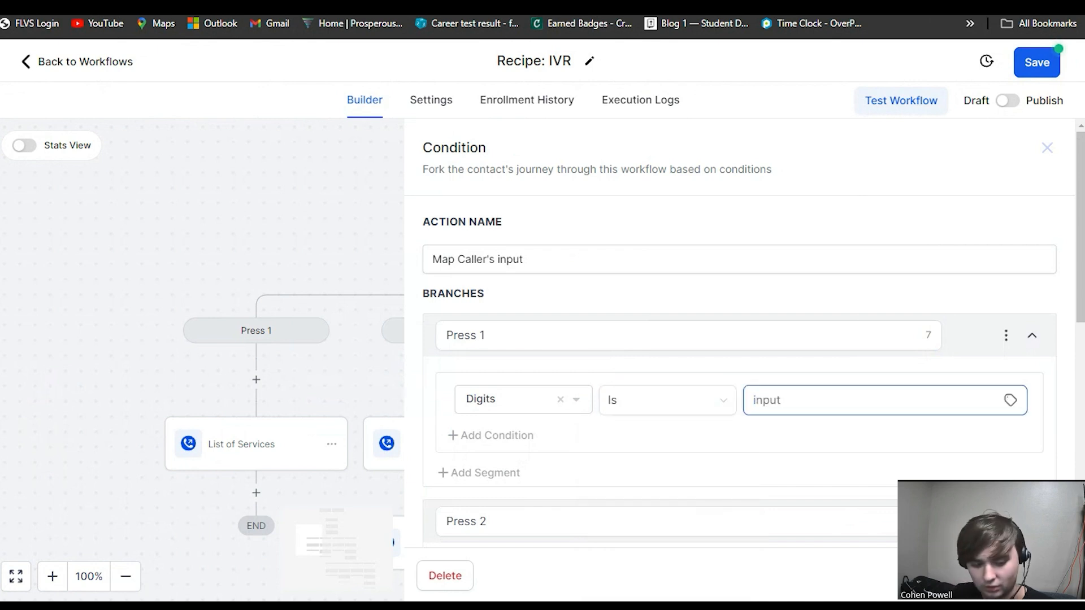
pyautogui.write('1')
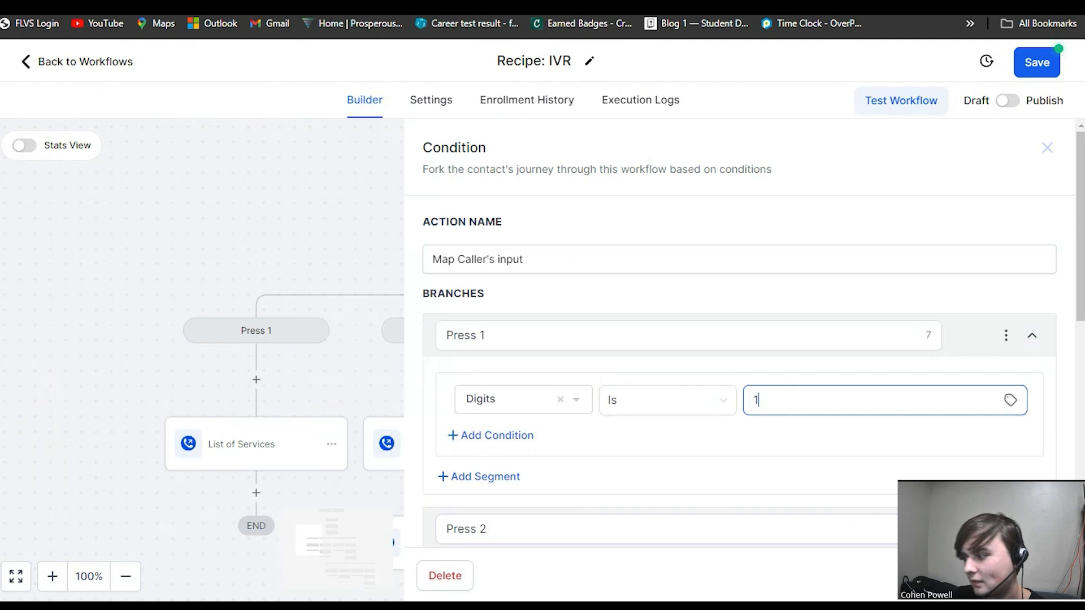
pyautogui.click(1017, 575)
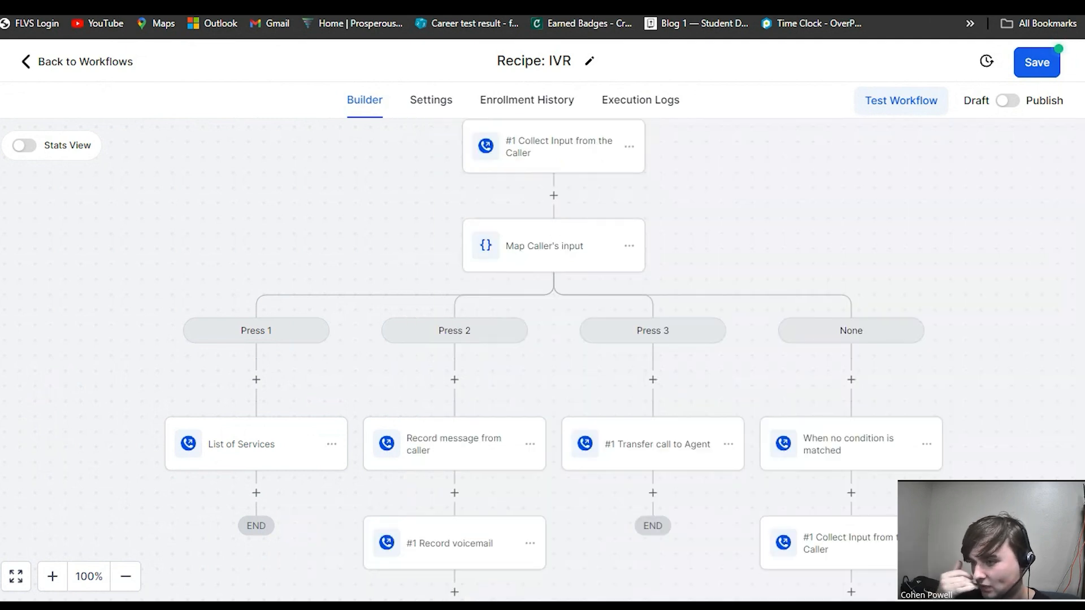
# Open the List of Services action under Press 1 and review its message settings.
pyautogui.moveTo(191, 403); pyautogui.dragTo(274, 335)
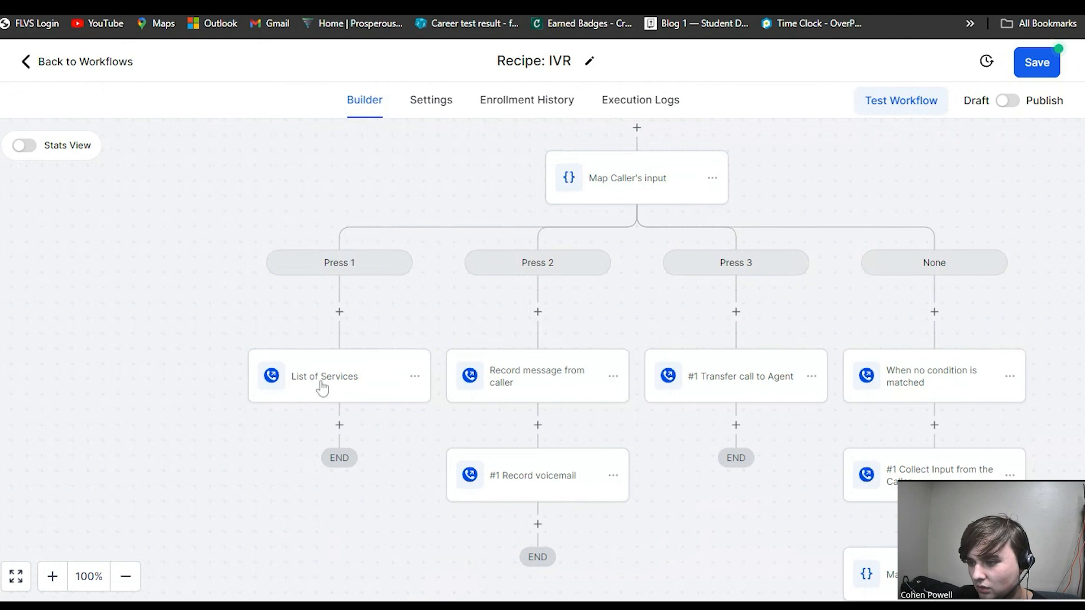
pyautogui.click(325, 385)
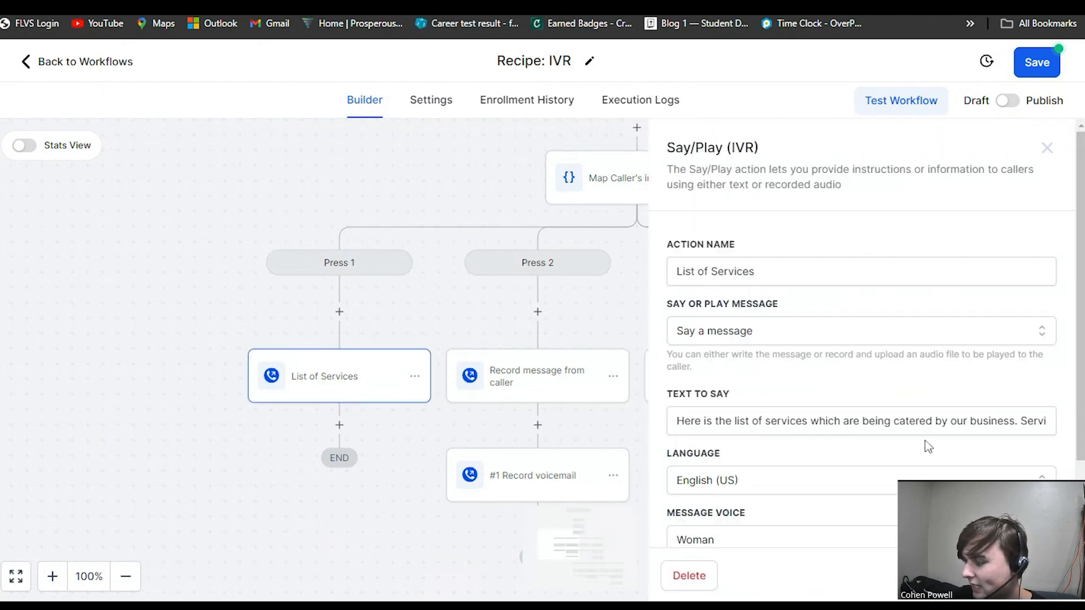
pyautogui.scroll(-2, 904, 452)
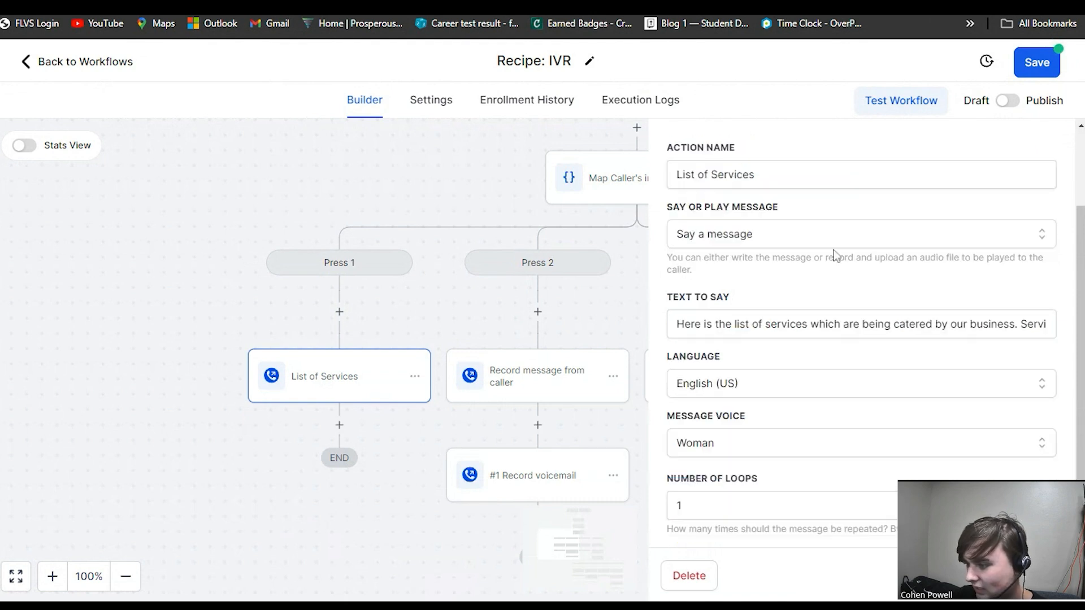
pyautogui.moveTo(184, 313); pyautogui.dragTo(163, 270)
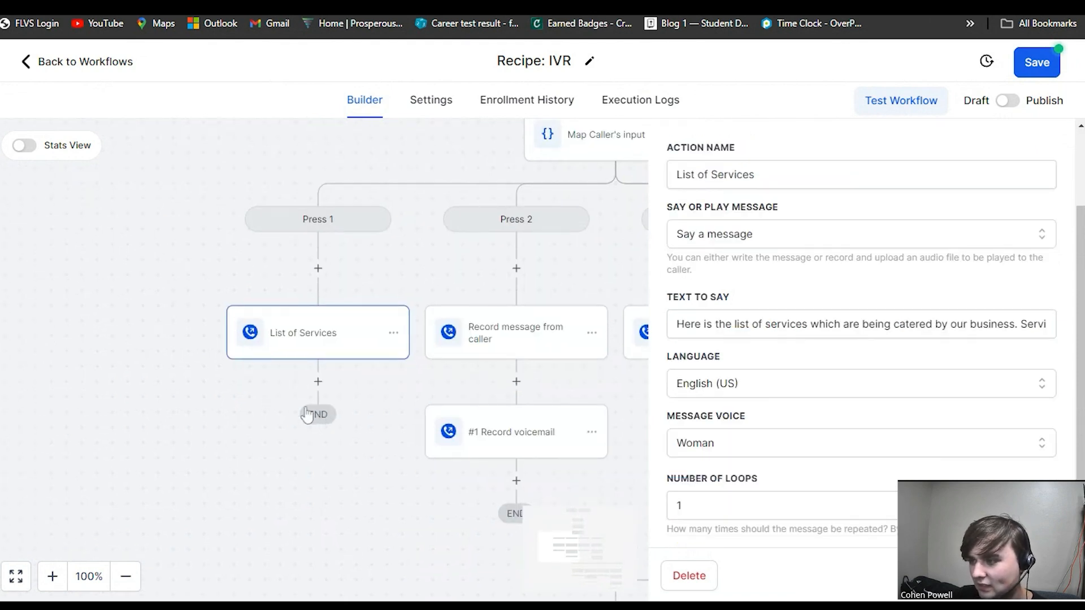
pyautogui.moveTo(640, 478); pyautogui.dragTo(308, 448)
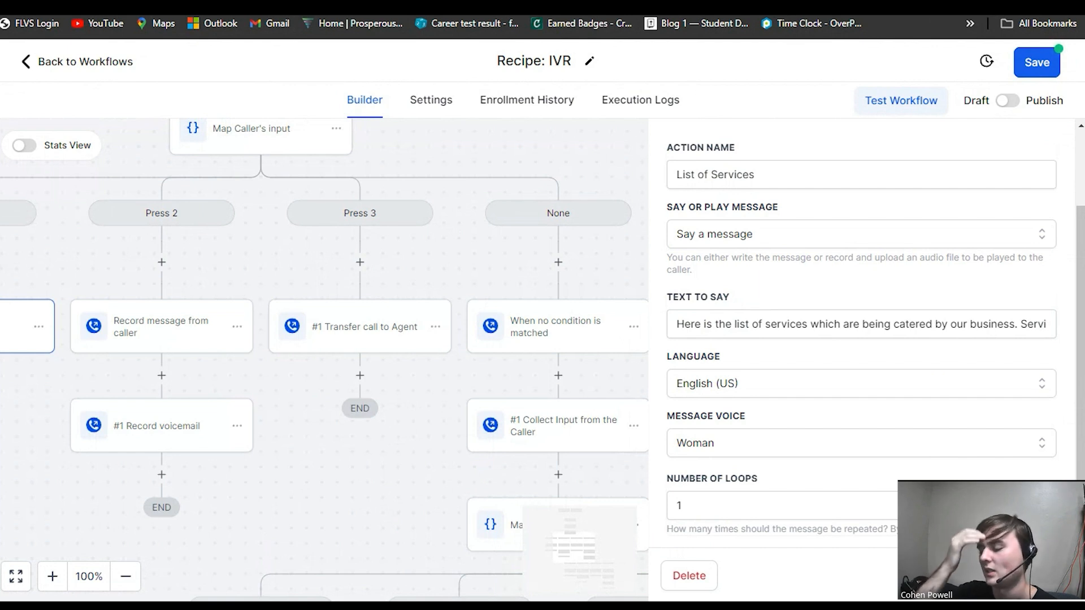
pyautogui.moveTo(450, 283); pyautogui.dragTo(429, 354)
# Browse the branches on the canvas and the list of available actions.
pyautogui.click(587, 240)
pyautogui.moveTo(621, 390); pyautogui.dragTo(546, 259)
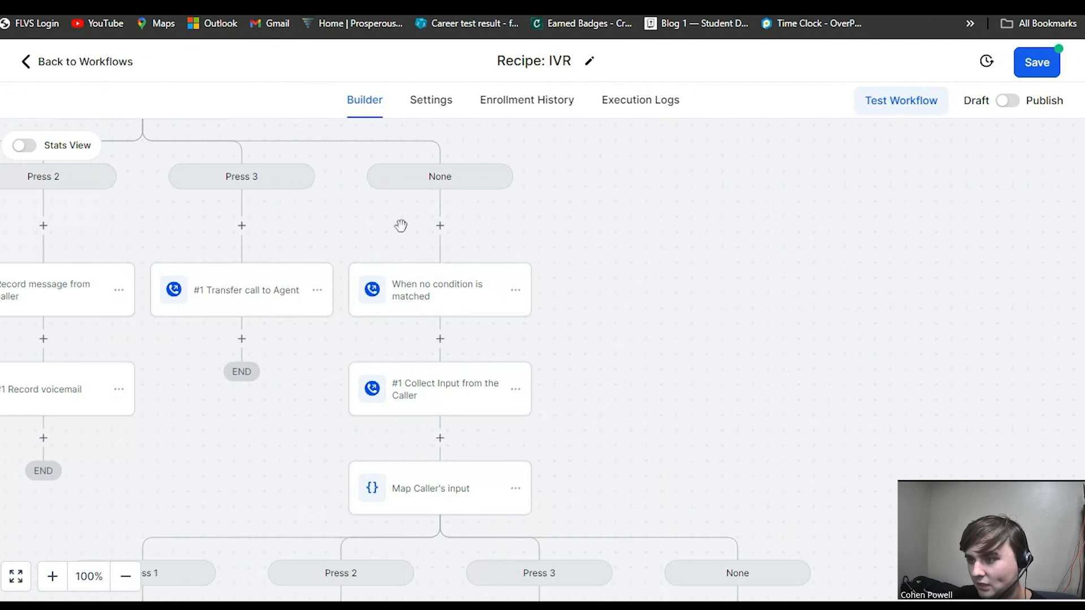
pyautogui.moveTo(400, 226); pyautogui.dragTo(575, 557)
pyautogui.moveTo(555, 394); pyautogui.dragTo(427, 141)
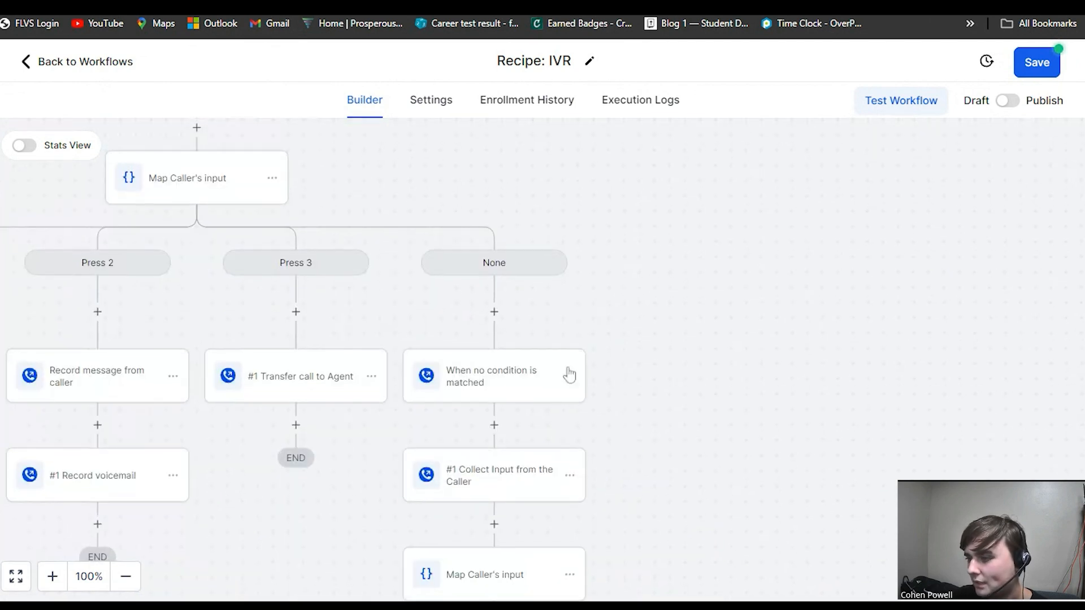
pyautogui.scroll(-15, 789, 363)
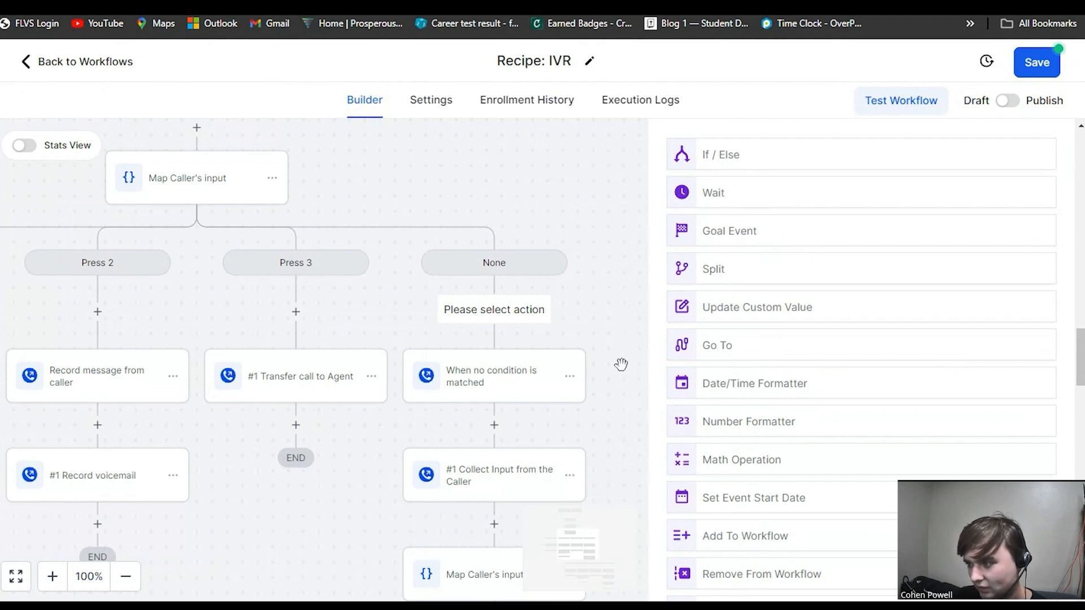
pyautogui.moveTo(630, 378); pyautogui.dragTo(632, 354)
pyautogui.scroll(6, 385, 205)
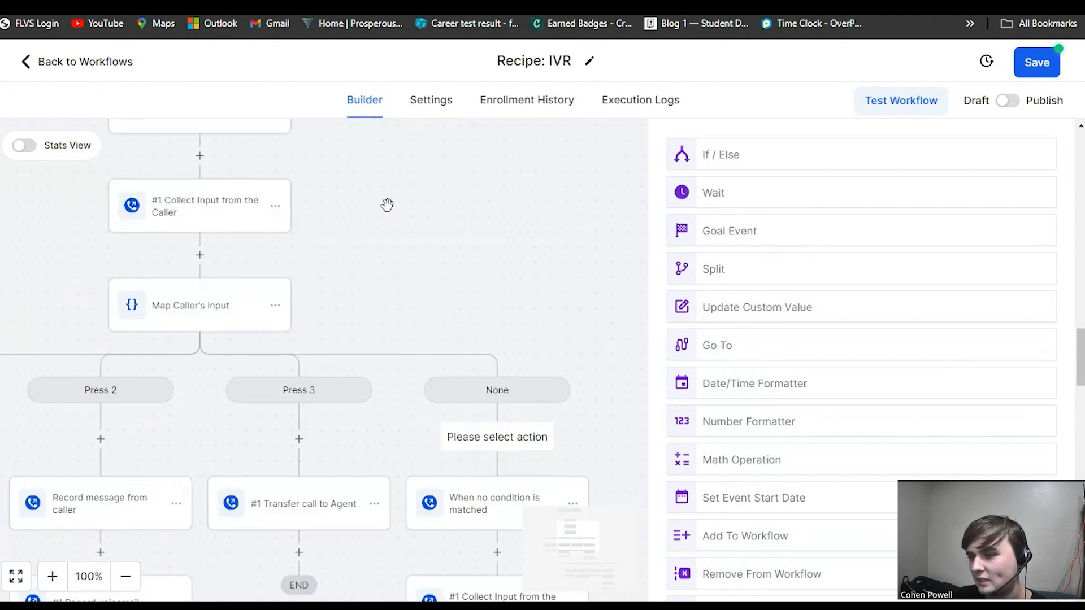
# Open the welcome message action and inspect its action menu and Copy options.
pyautogui.click(371, 319)
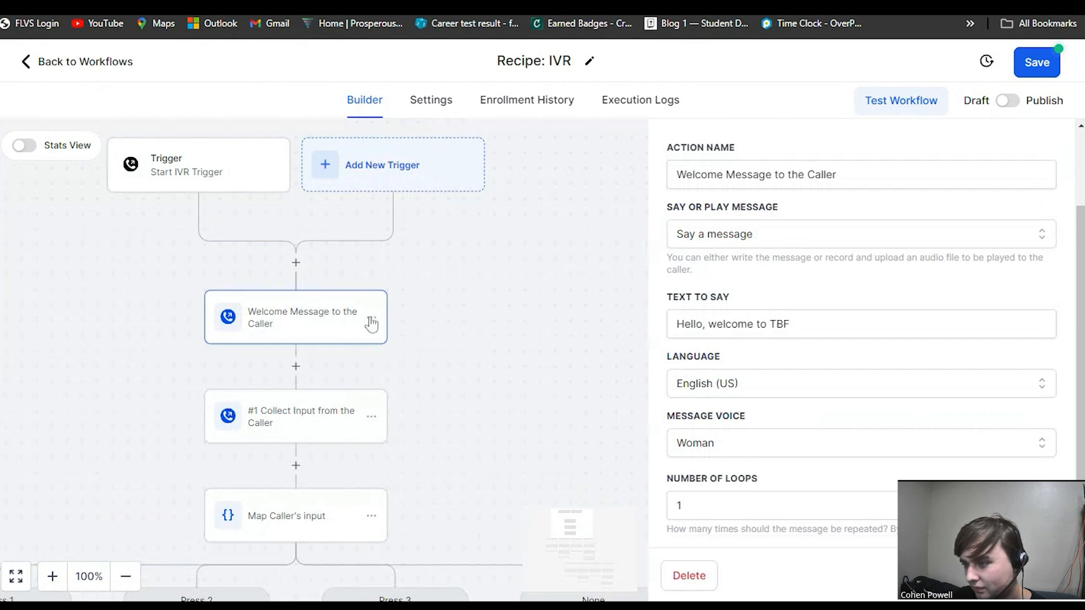
pyautogui.click(371, 317)
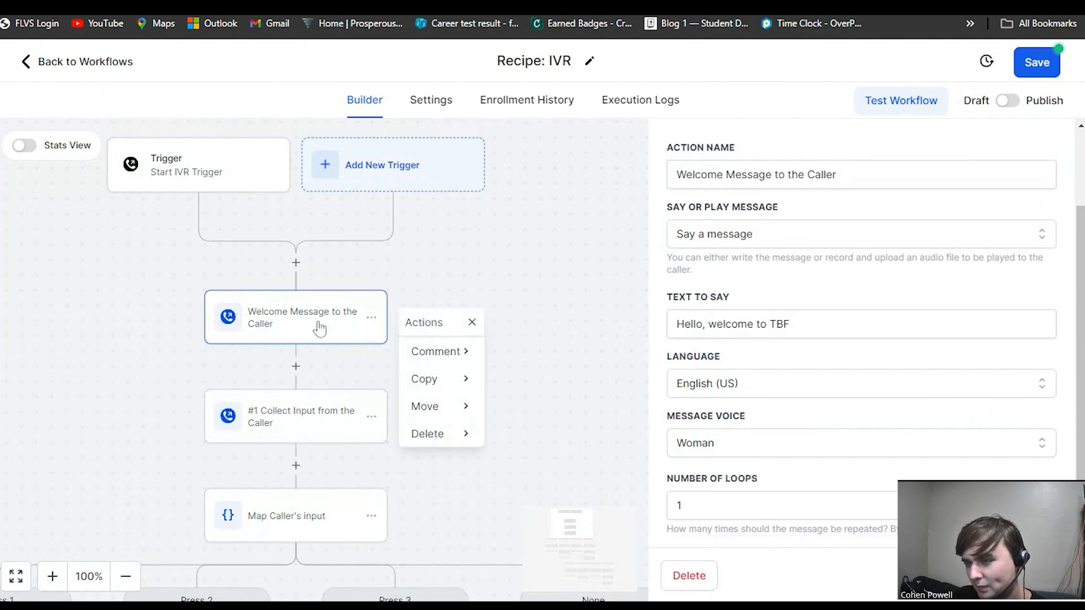
pyautogui.click(424, 383)
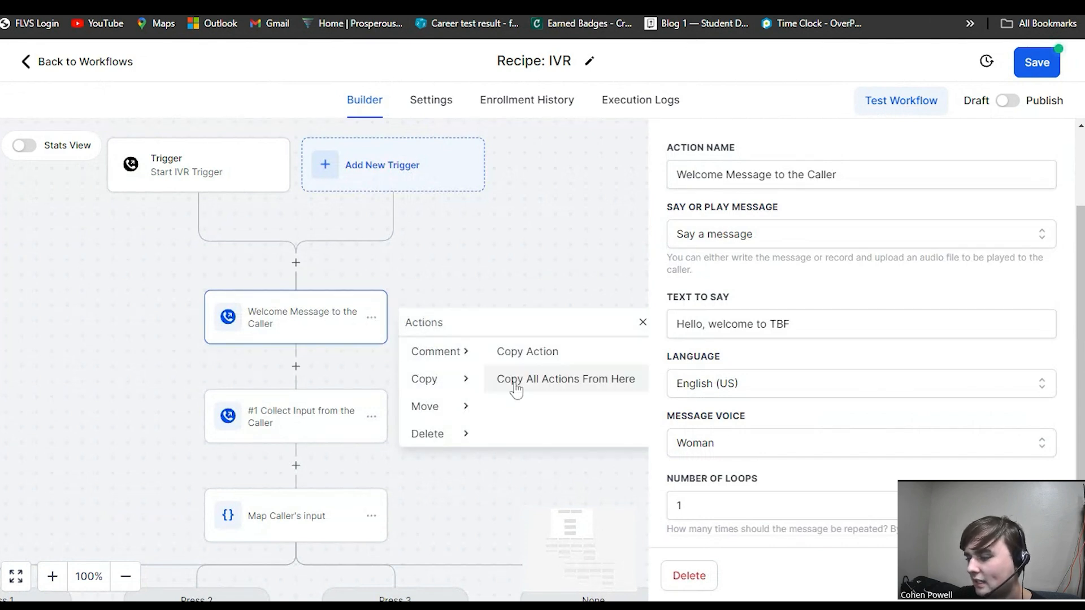
pyautogui.moveTo(477, 467); pyautogui.dragTo(356, 223)
pyautogui.click(582, 302)
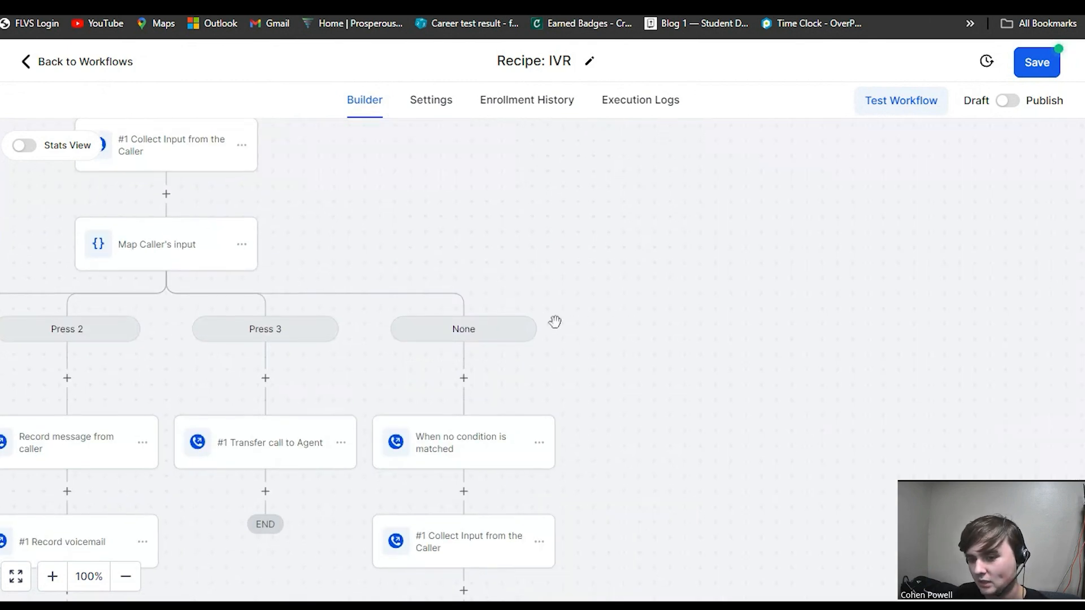
pyautogui.moveTo(555, 322); pyautogui.dragTo(725, 385)
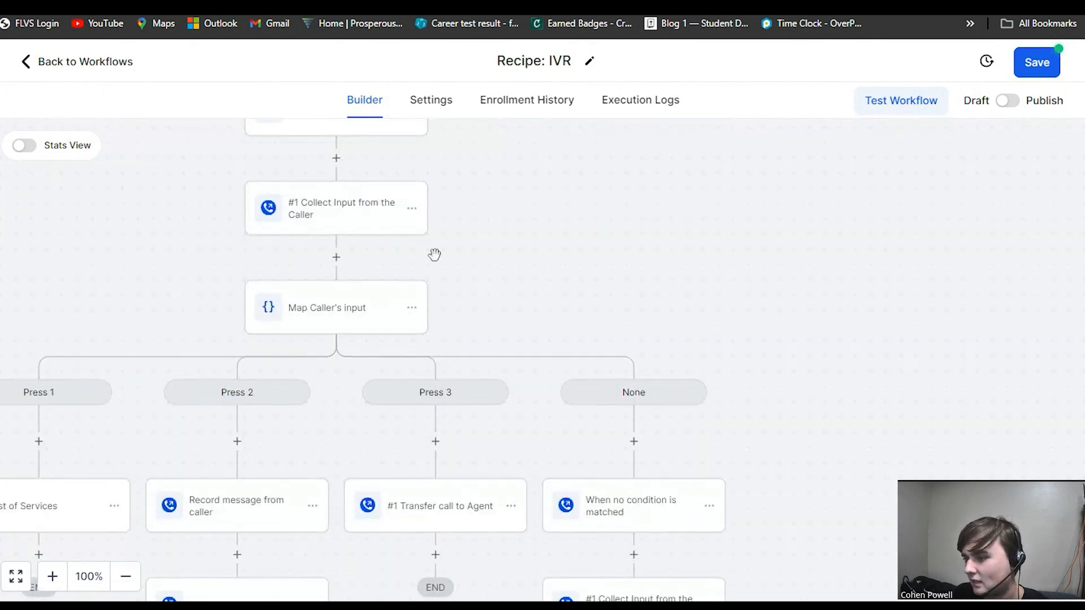
# Open the #1 Collect Input from the Caller action and review its advanced gathering settings.
pyautogui.click(340, 219)
pyautogui.scroll(-4, 770, 380)
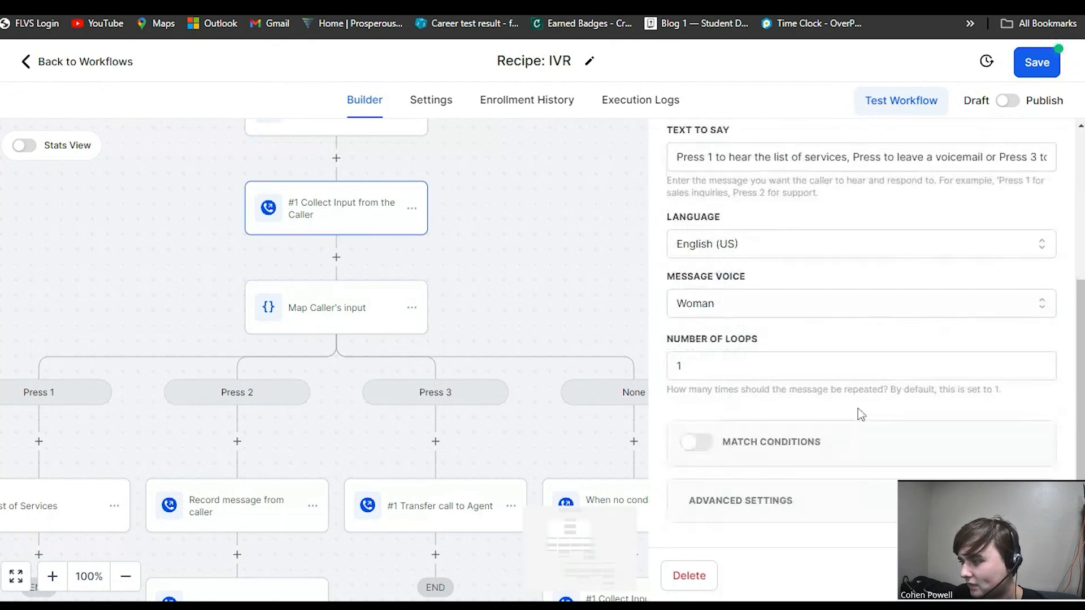
pyautogui.click(772, 500)
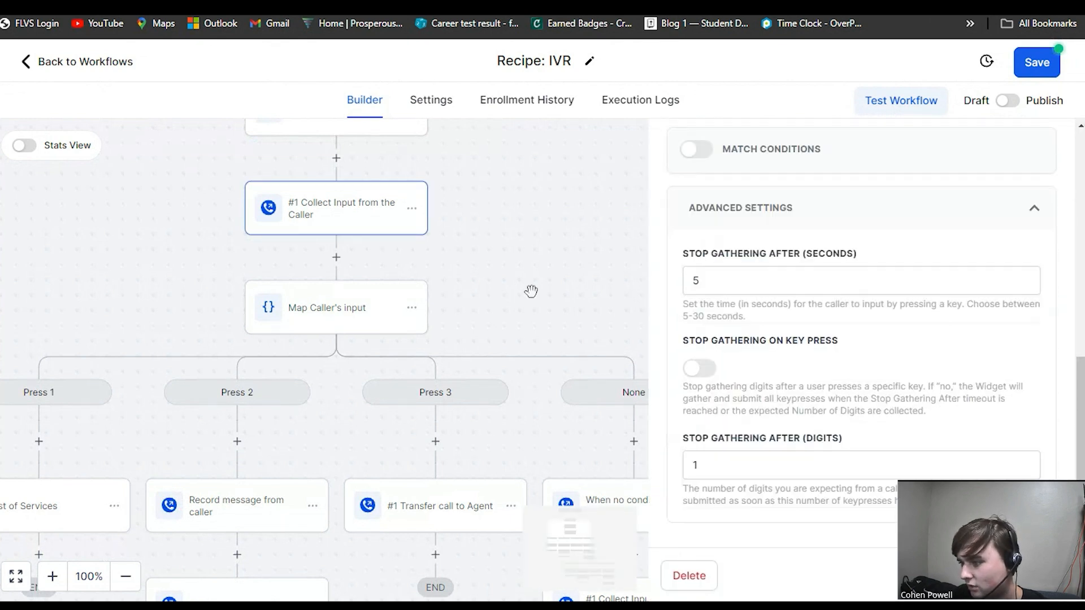
pyautogui.moveTo(531, 291); pyautogui.dragTo(423, 221)
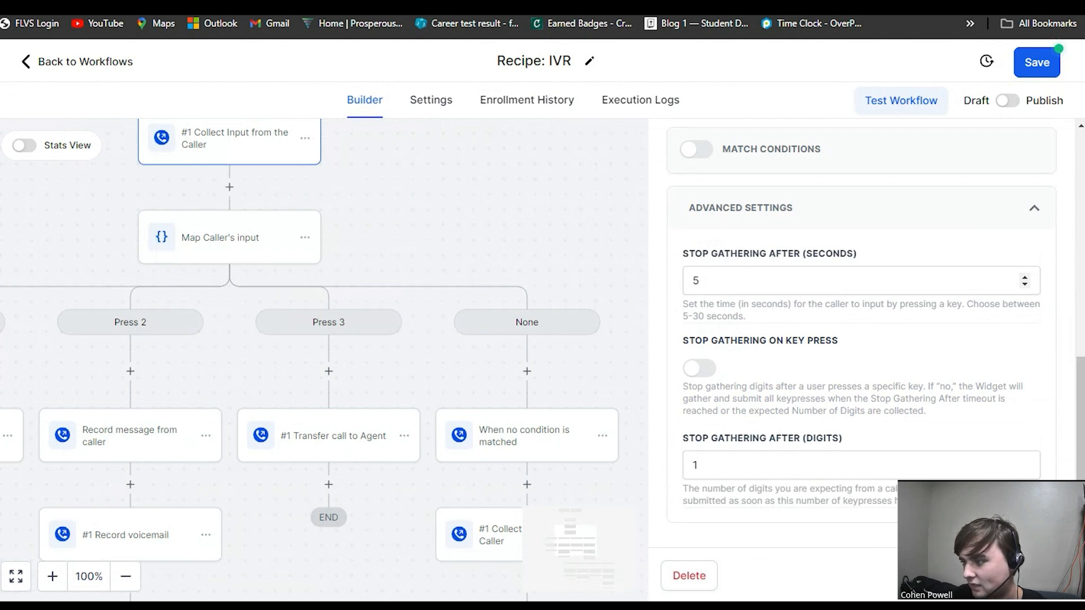
pyautogui.moveTo(428, 221); pyautogui.dragTo(426, 255)
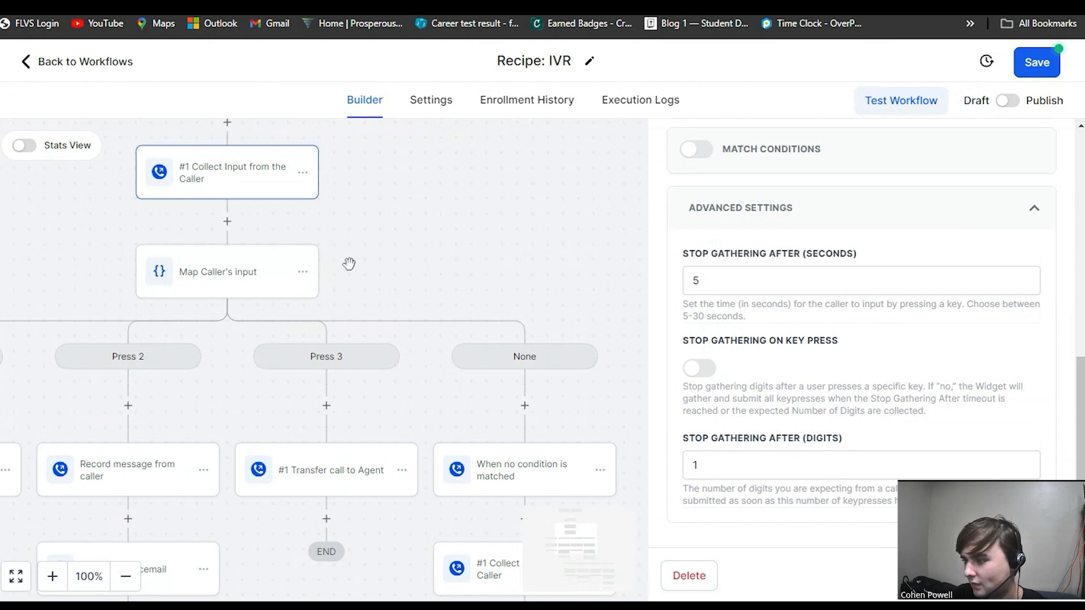
pyautogui.moveTo(545, 310); pyautogui.dragTo(449, 251)
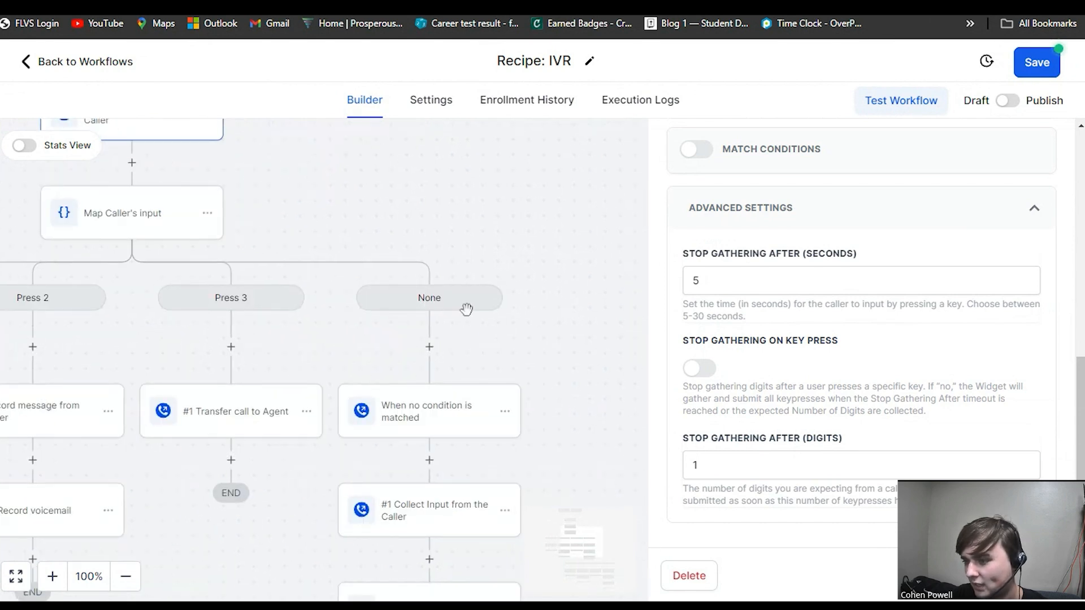
pyautogui.moveTo(580, 406); pyautogui.dragTo(572, 369)
# Open the Connect To Call action and review its user selection list and advanced call settings.
pyautogui.scroll(-15, 1025, 434)
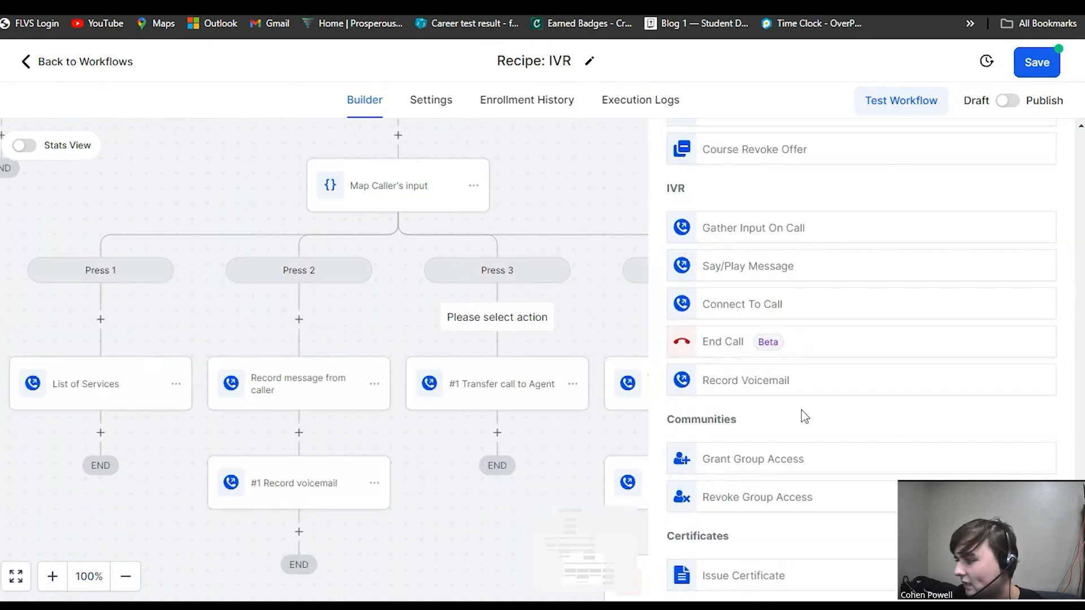
pyautogui.moveTo(583, 195); pyautogui.dragTo(567, 270)
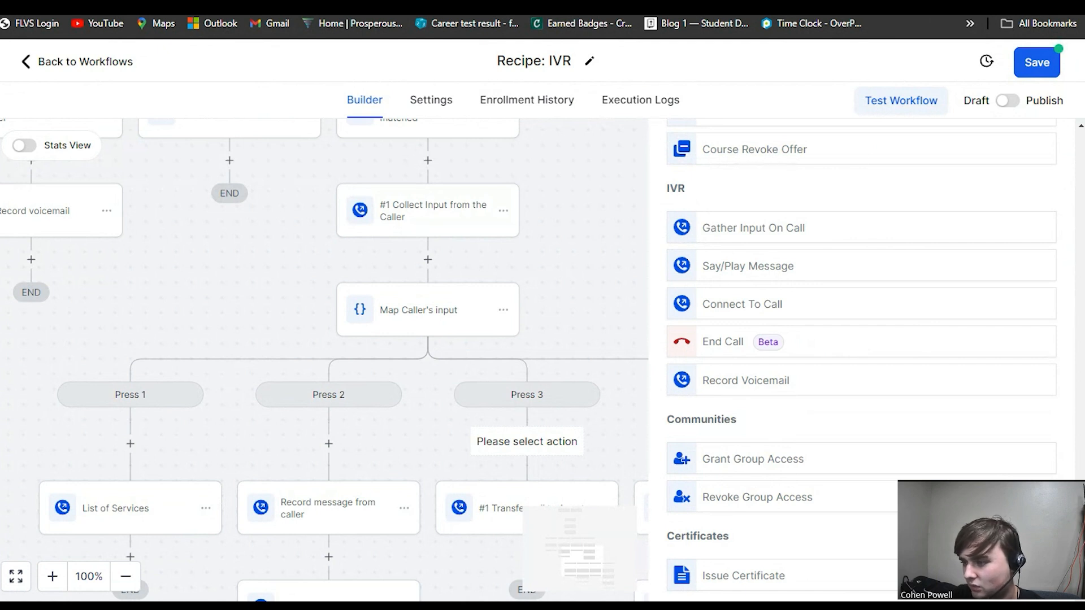
pyautogui.click(709, 304)
pyautogui.click(777, 398)
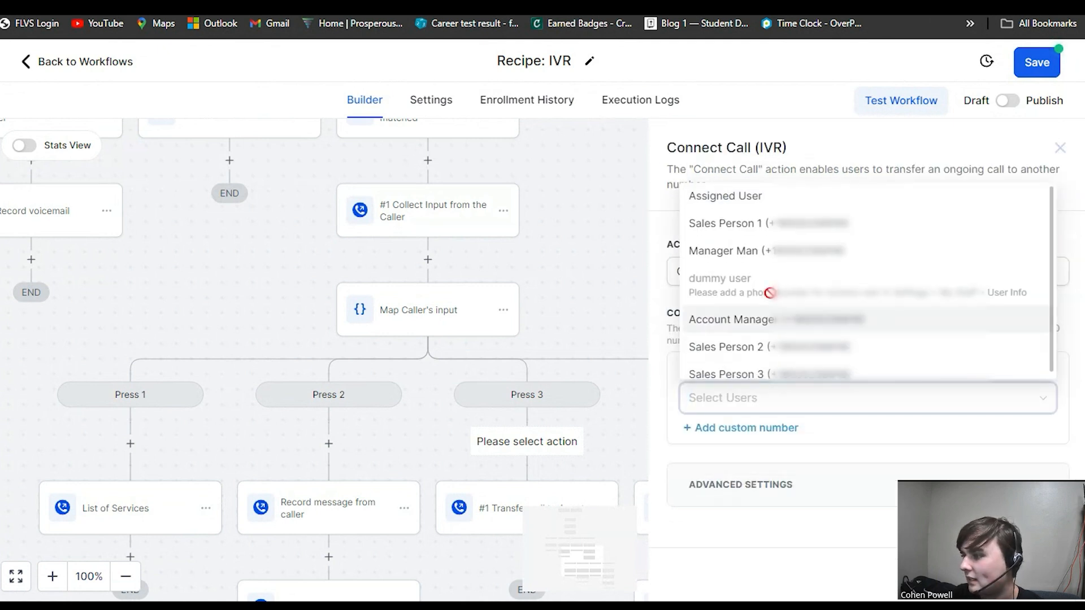
pyautogui.scroll(-1, 770, 303)
pyautogui.scroll(1, 770, 305)
pyautogui.scroll(-1, 802, 307)
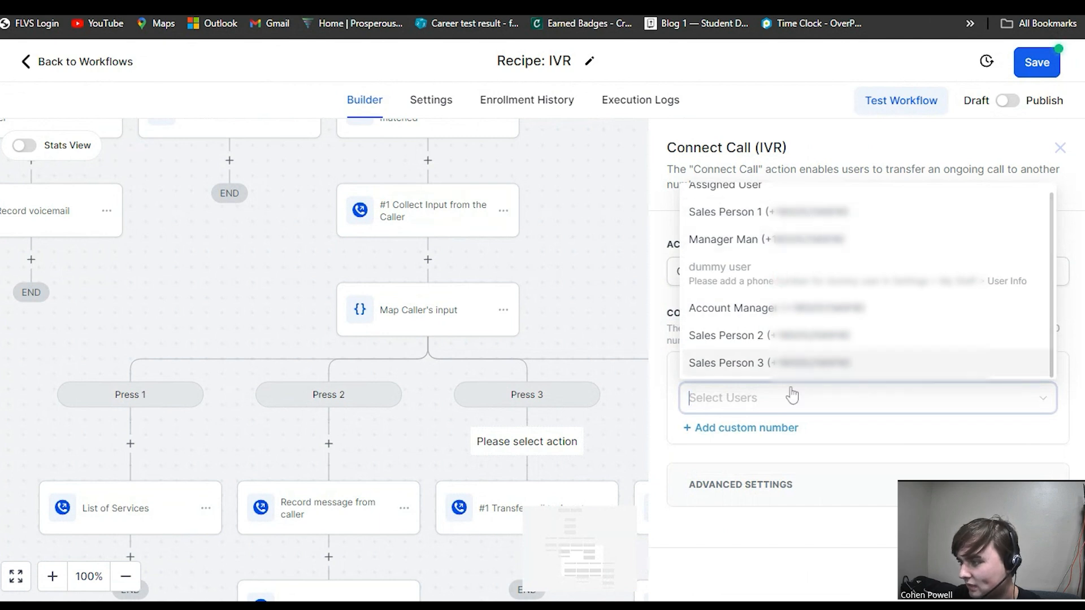
pyautogui.click(848, 455)
pyautogui.click(831, 483)
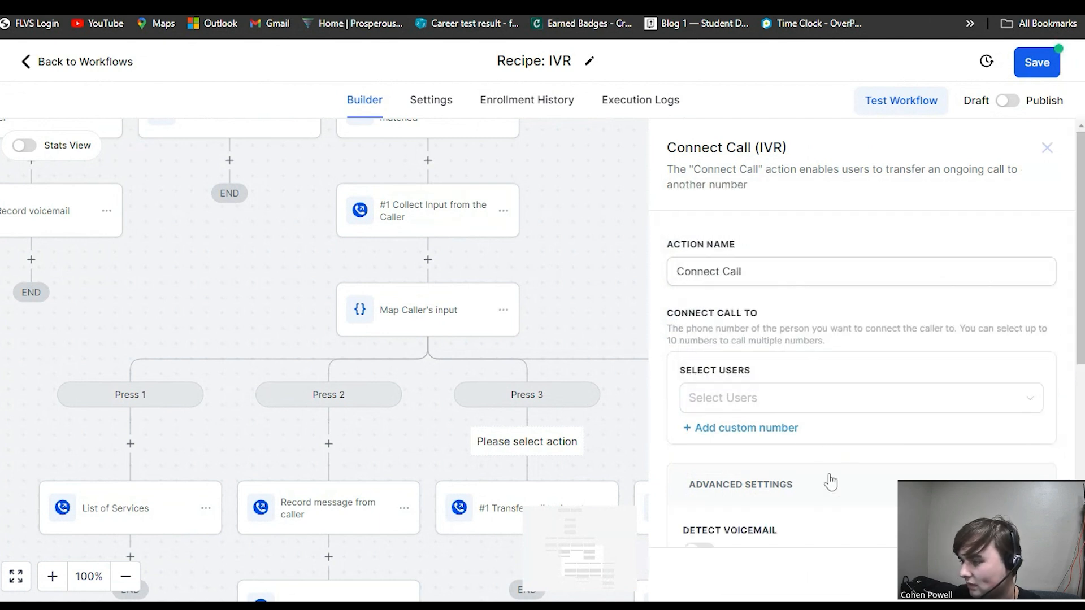
pyautogui.scroll(-4, 836, 429)
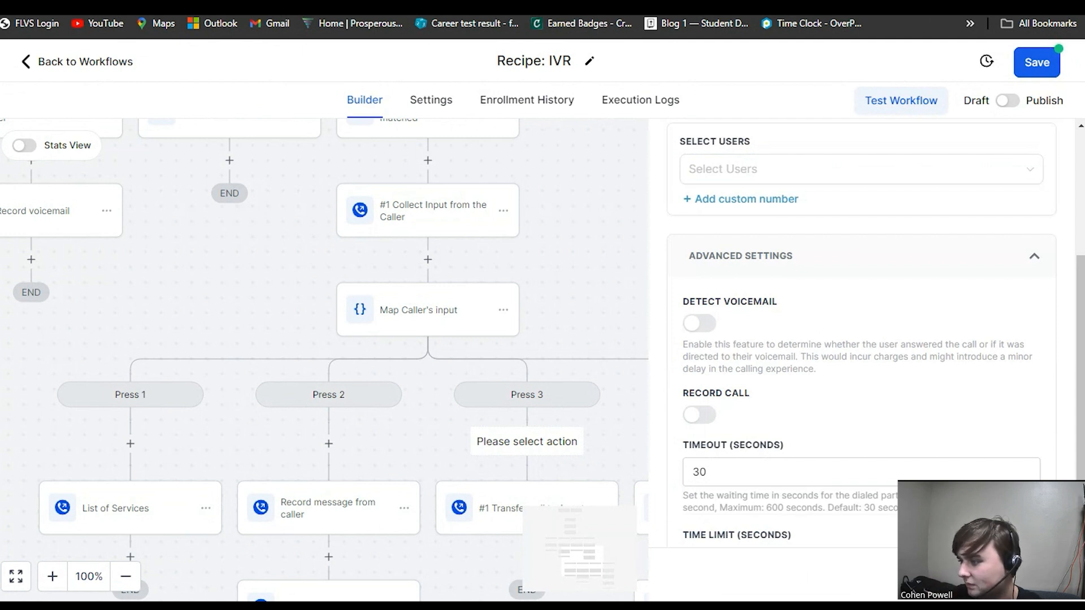
pyautogui.scroll(-2, 739, 339)
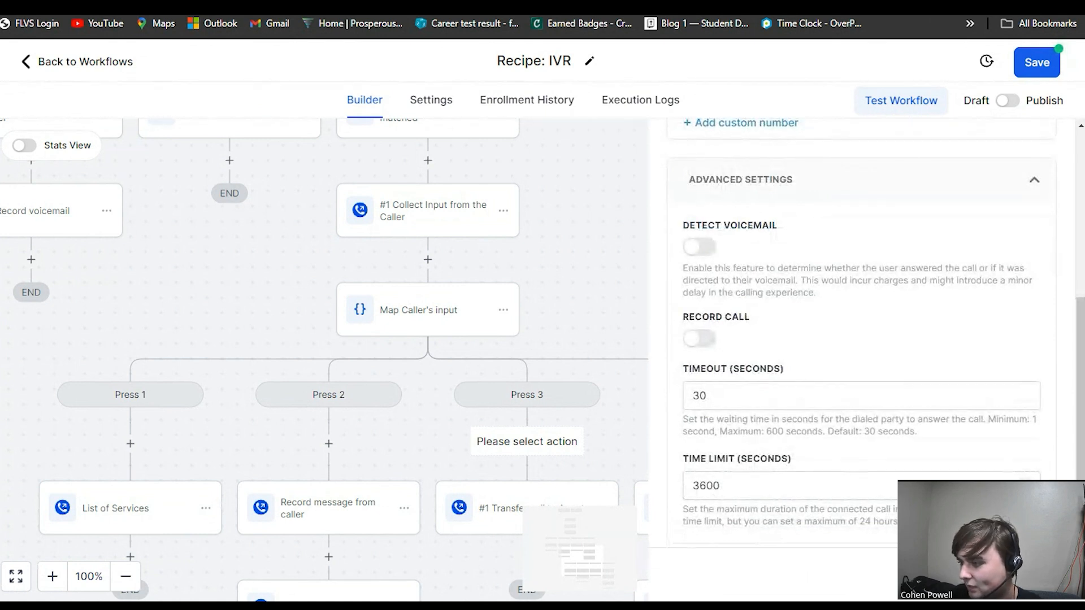
pyautogui.moveTo(726, 486); pyautogui.dragTo(699, 485)
pyautogui.click(728, 486)
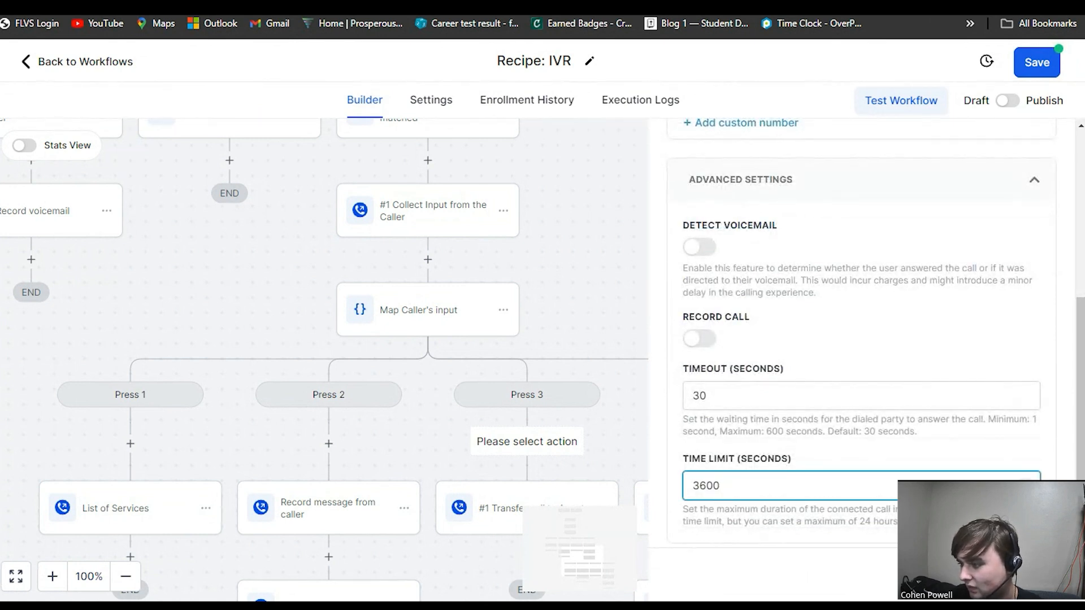
pyautogui.scroll(5, 861, 332)
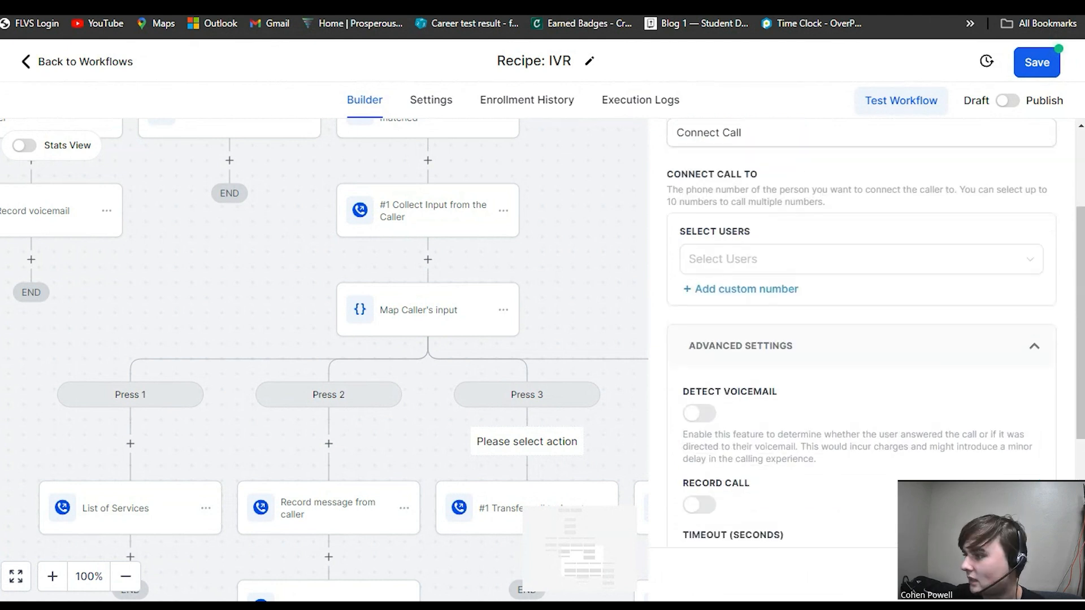
pyautogui.scroll(-5, 861, 332)
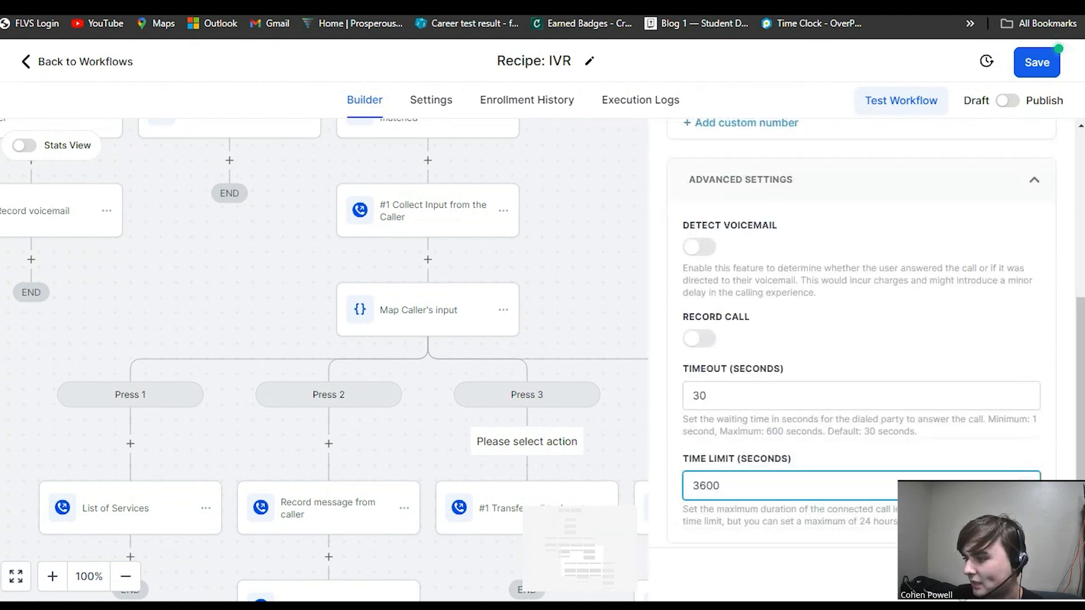
pyautogui.scroll(-14, 855, 366)
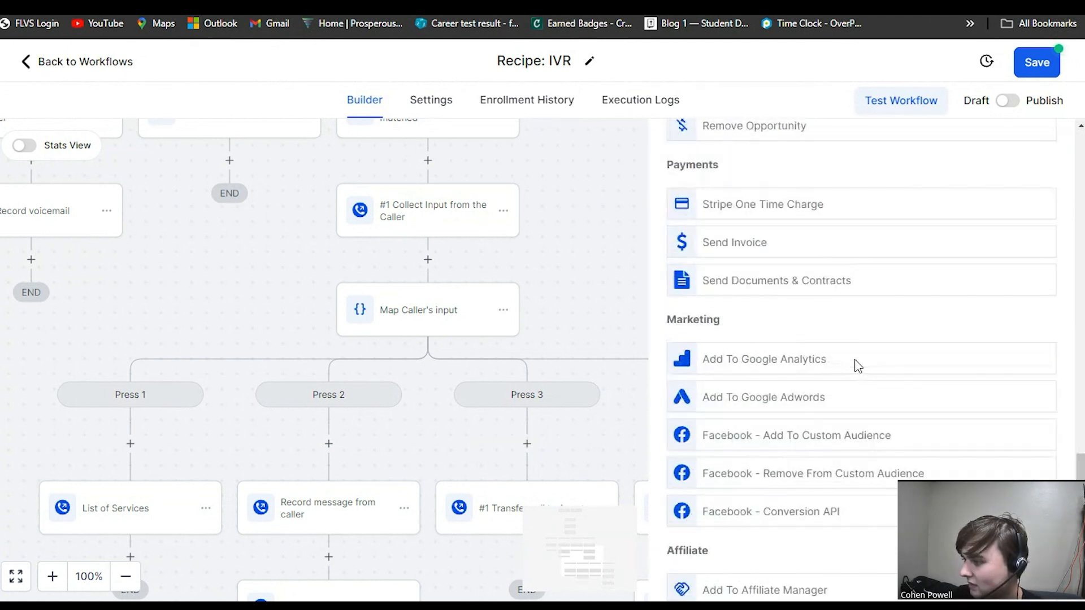
# Open the Record message from caller action and view its Say/Play Message settings.
pyautogui.scroll(-5, 858, 366)
pyautogui.moveTo(567, 419); pyautogui.dragTo(456, 197)
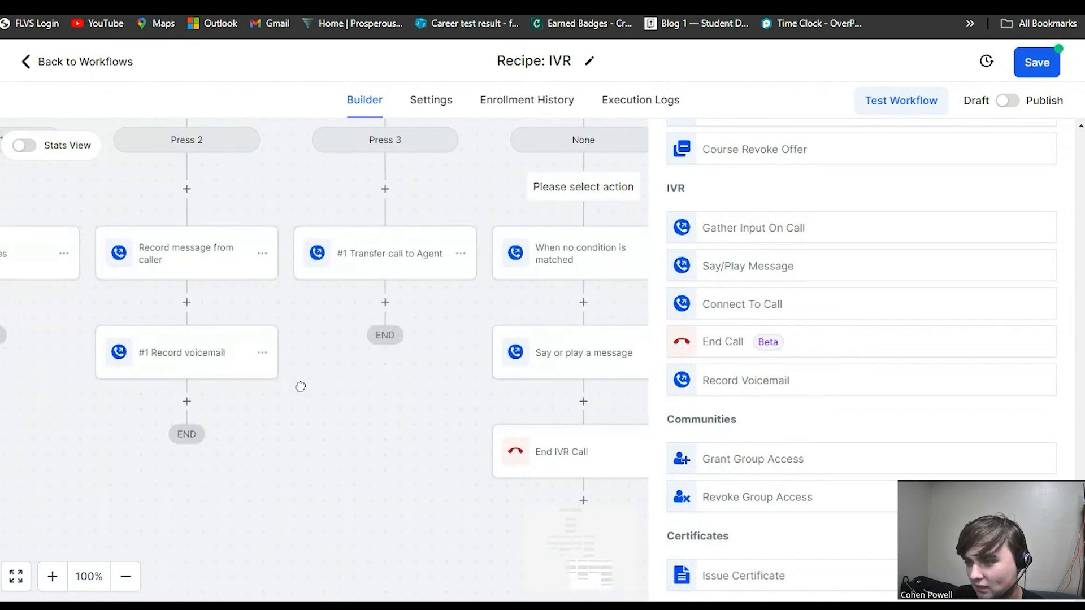
pyautogui.moveTo(298, 383); pyautogui.dragTo(517, 404)
pyautogui.click(389, 263)
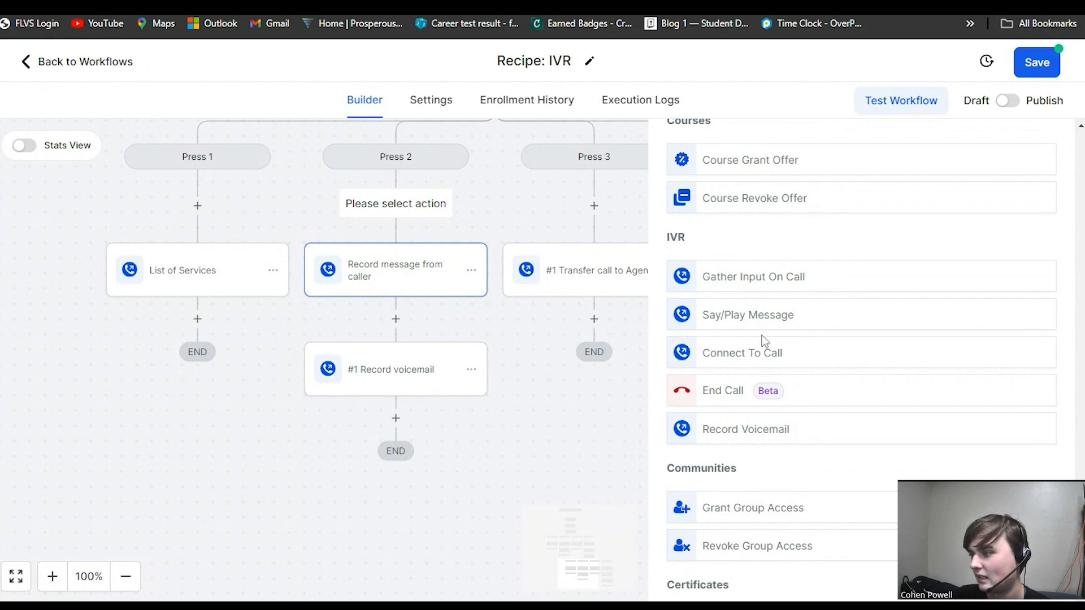
pyautogui.click(752, 319)
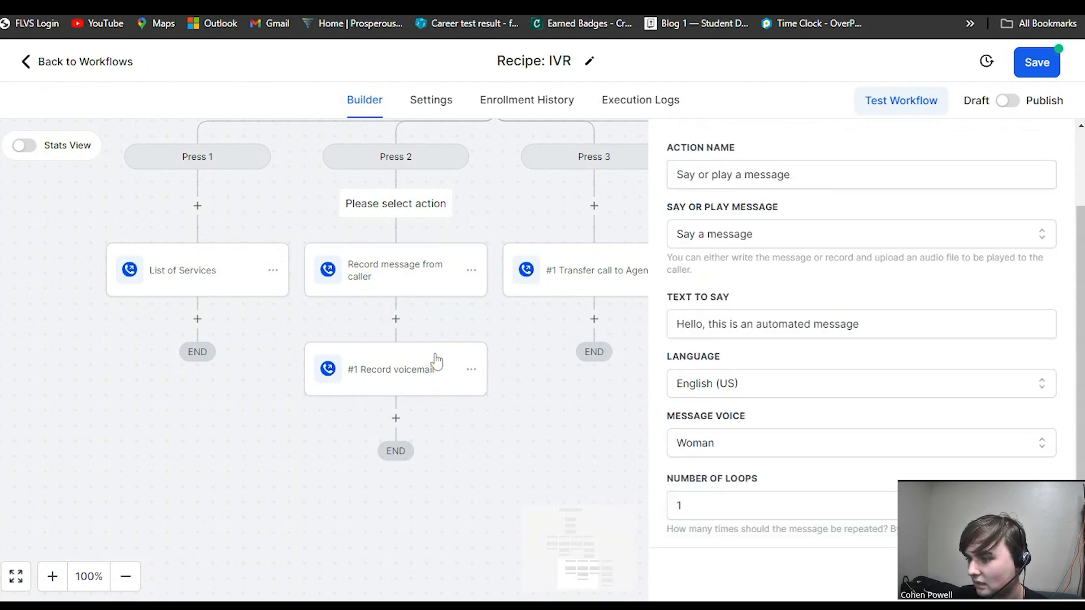
# Enable Play Beep in the #1 Record voicemail action and close its panel.
pyautogui.click(418, 373)
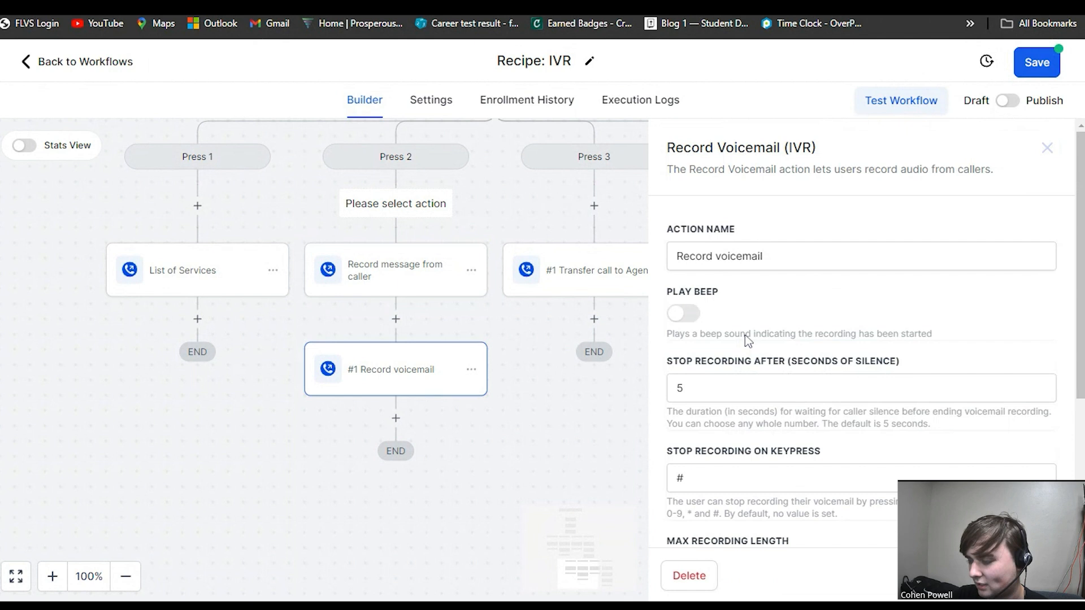
pyautogui.click(685, 313)
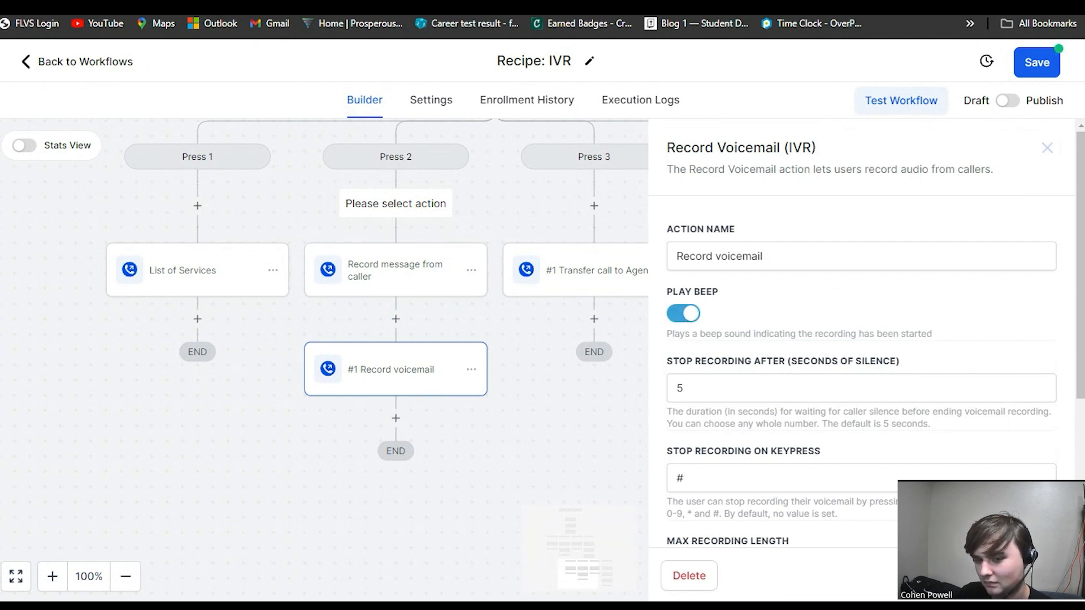
pyautogui.click(1047, 147)
# Open the action list at the insertion point above End IVR Call in the None branch and browse the IVR actions.
pyautogui.moveTo(717, 417); pyautogui.dragTo(542, 324)
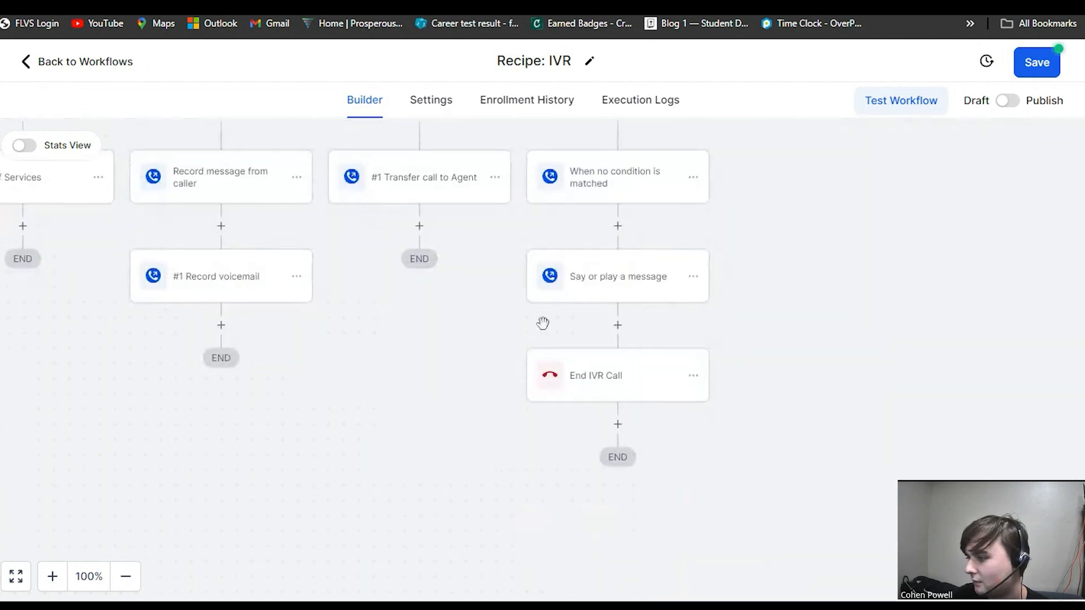
pyautogui.click(598, 373)
pyautogui.click(617, 325)
pyautogui.scroll(-10, 858, 361)
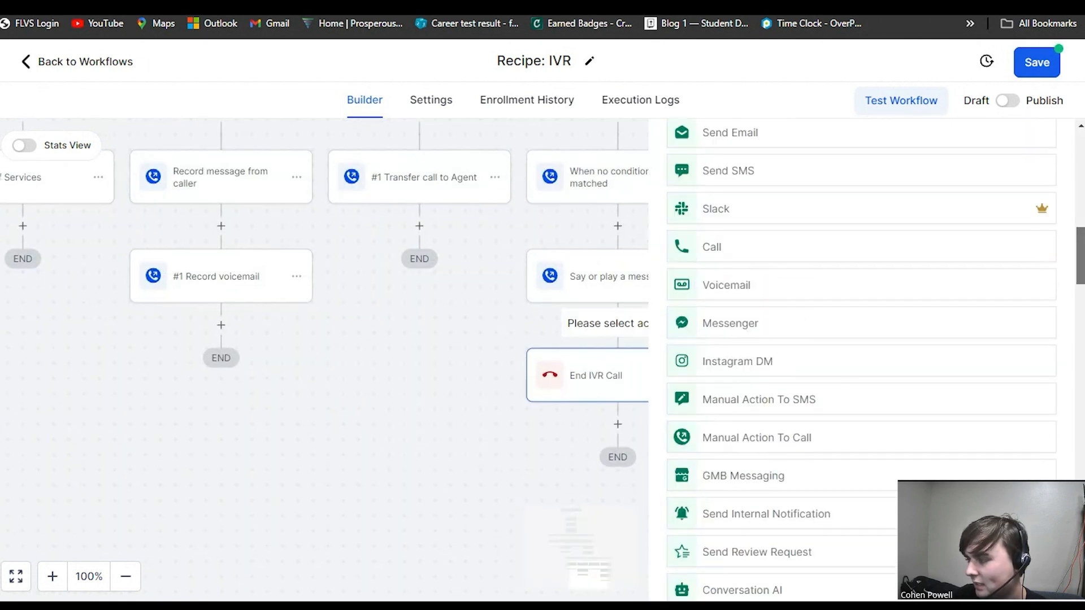
pyautogui.scroll(-10, 978, 472)
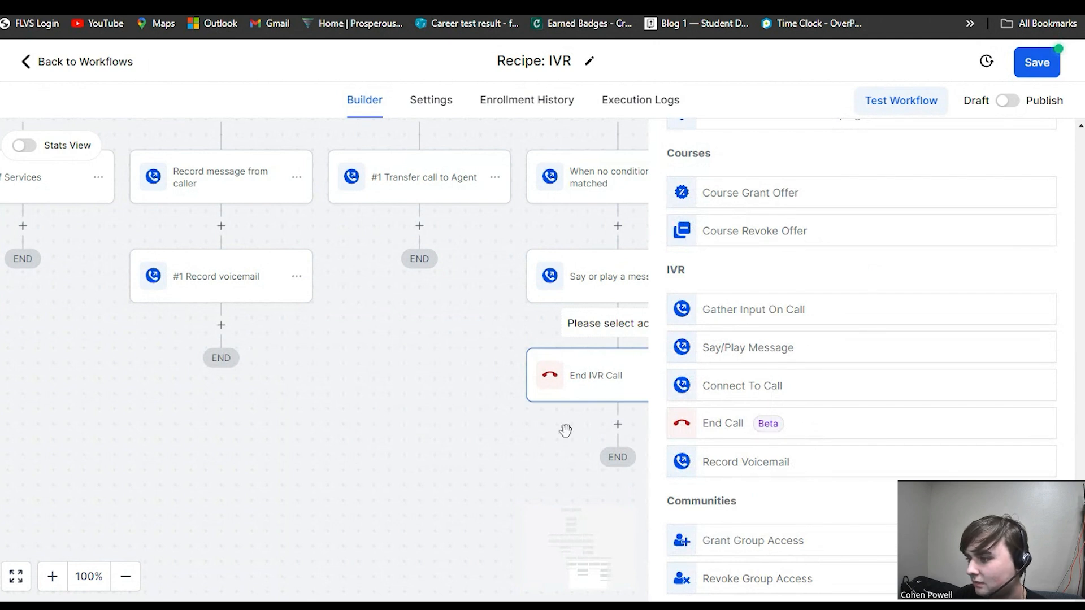
pyautogui.moveTo(547, 431); pyautogui.dragTo(419, 464)
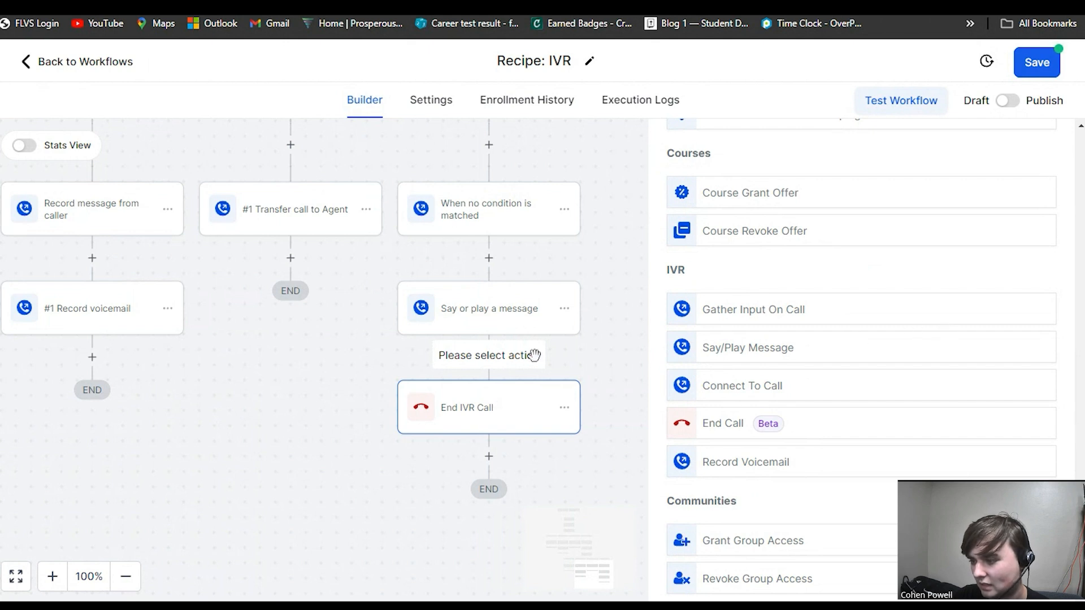
pyautogui.scroll(-1, 751, 381)
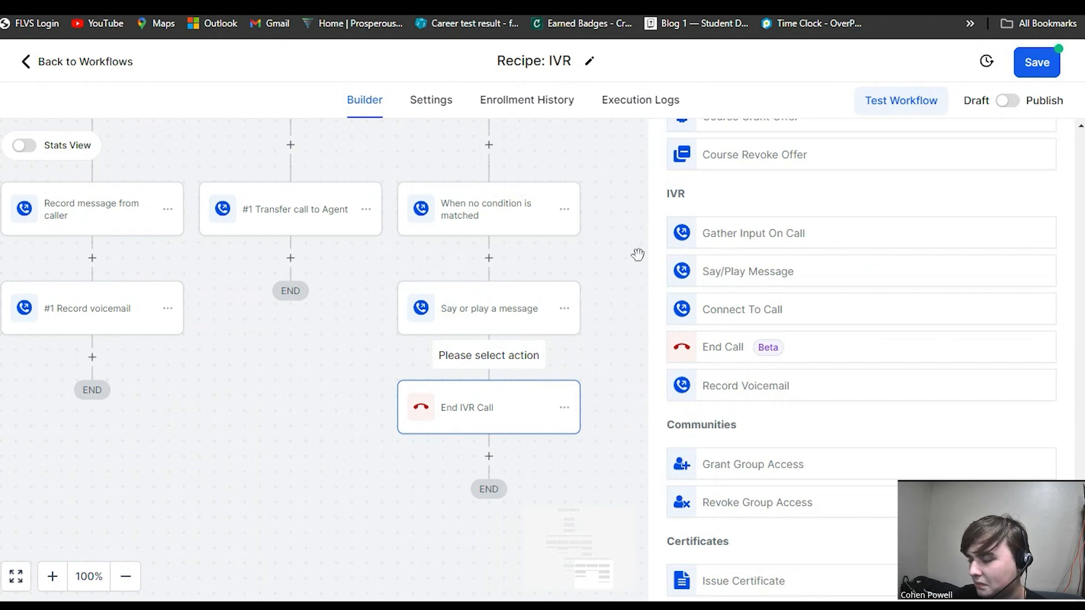
pyautogui.scroll(7, 584, 218)
pyautogui.hscroll(-5, 583, 218)
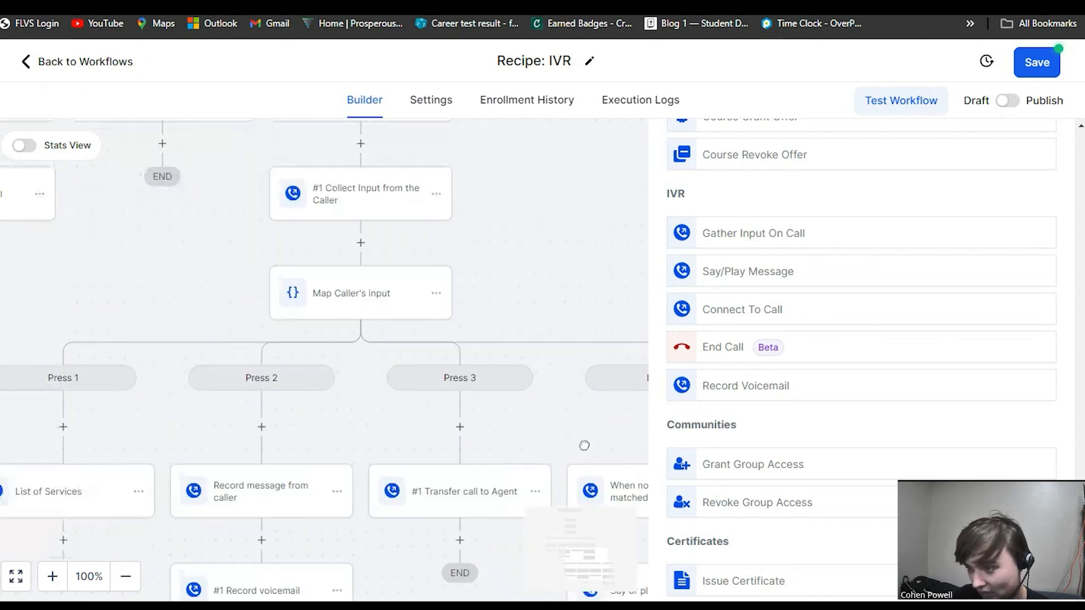
# Open the Test Workflow contact picker and close it without selecting a contact.
pyautogui.scroll(5, 630, 339)
pyautogui.hscroll(-3, 630, 340)
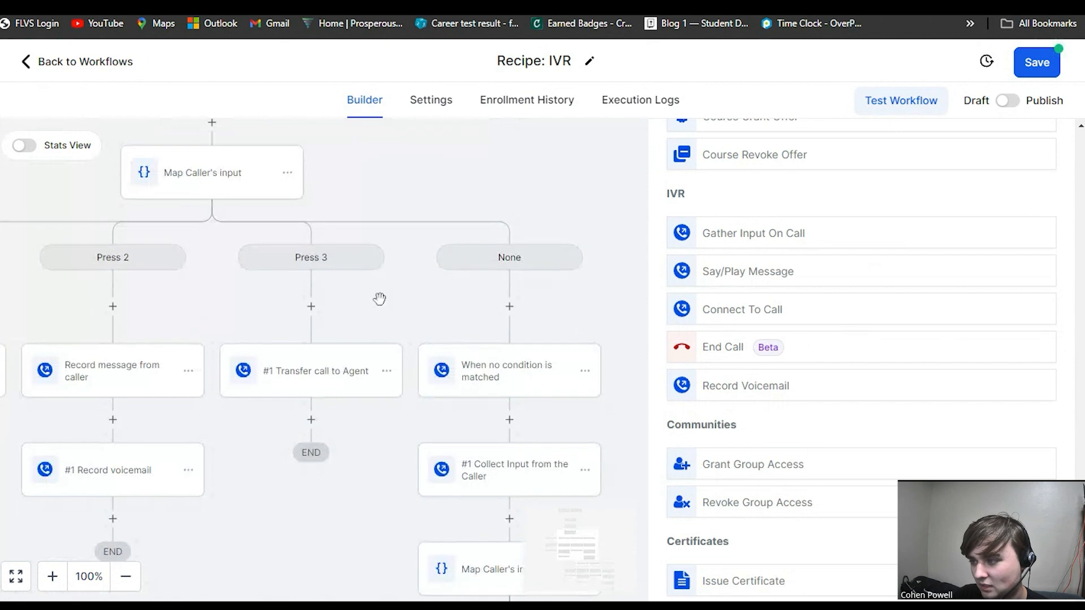
pyautogui.moveTo(438, 238); pyautogui.dragTo(477, 466)
pyautogui.moveTo(502, 375); pyautogui.dragTo(534, 223)
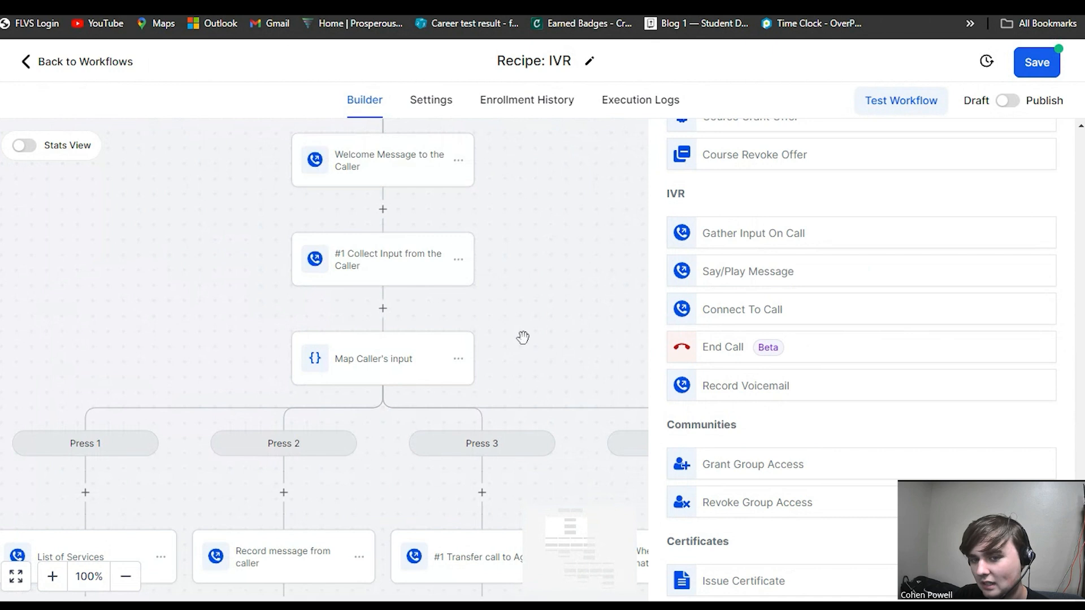
pyautogui.moveTo(520, 334); pyautogui.dragTo(559, 220)
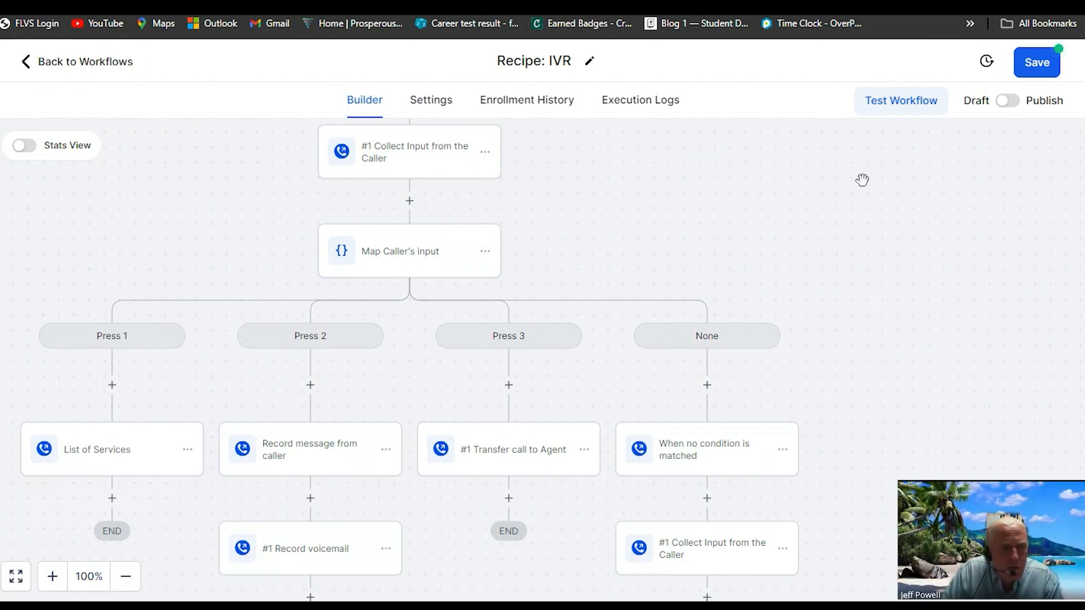
pyautogui.moveTo(855, 181); pyautogui.dragTo(831, 479)
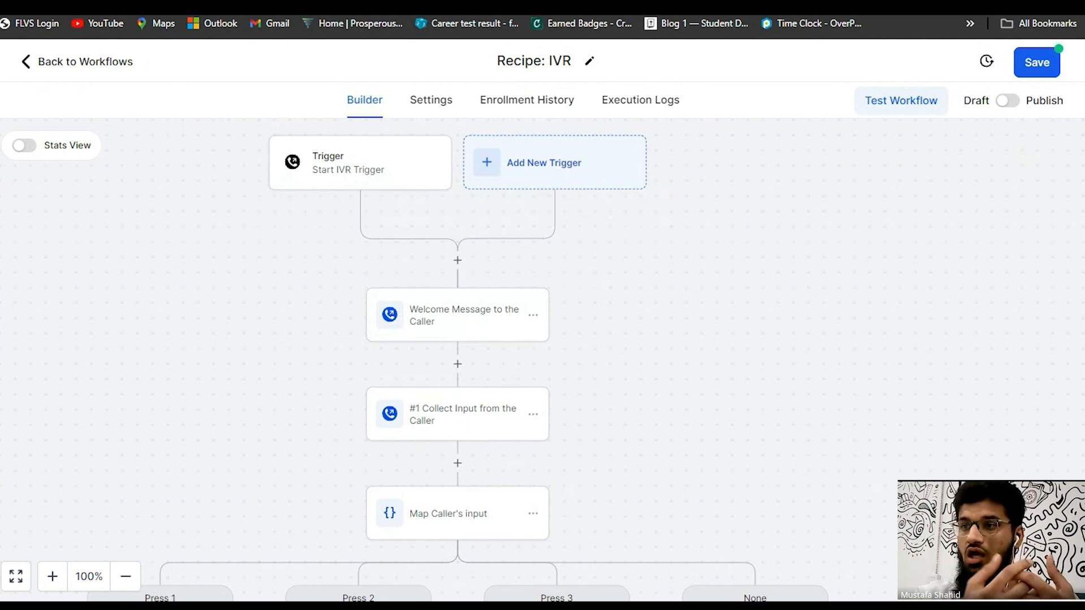
pyautogui.click(927, 116)
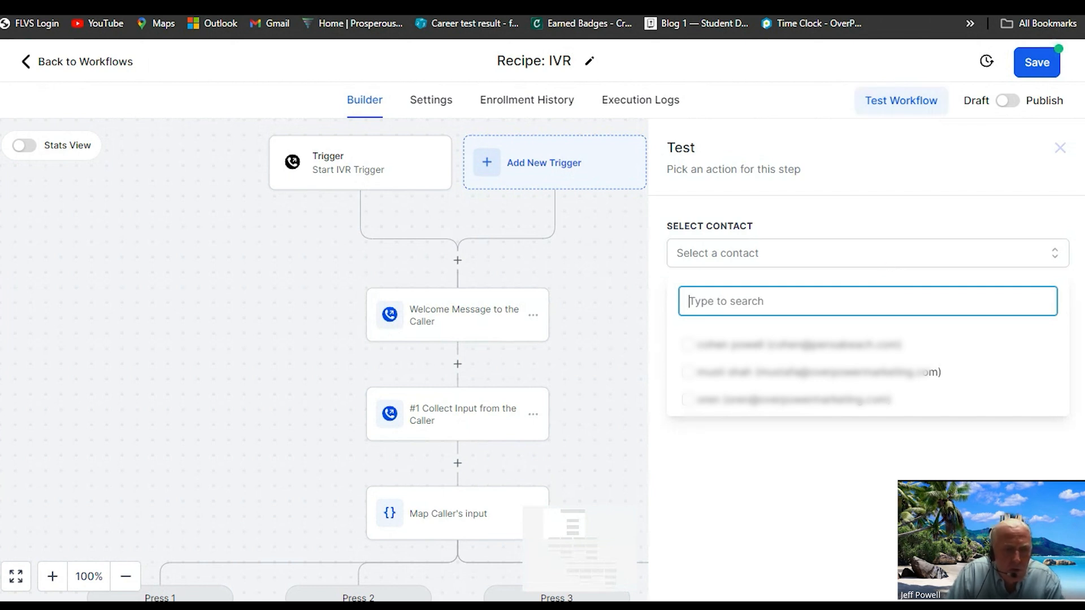
pyautogui.click(1060, 151)
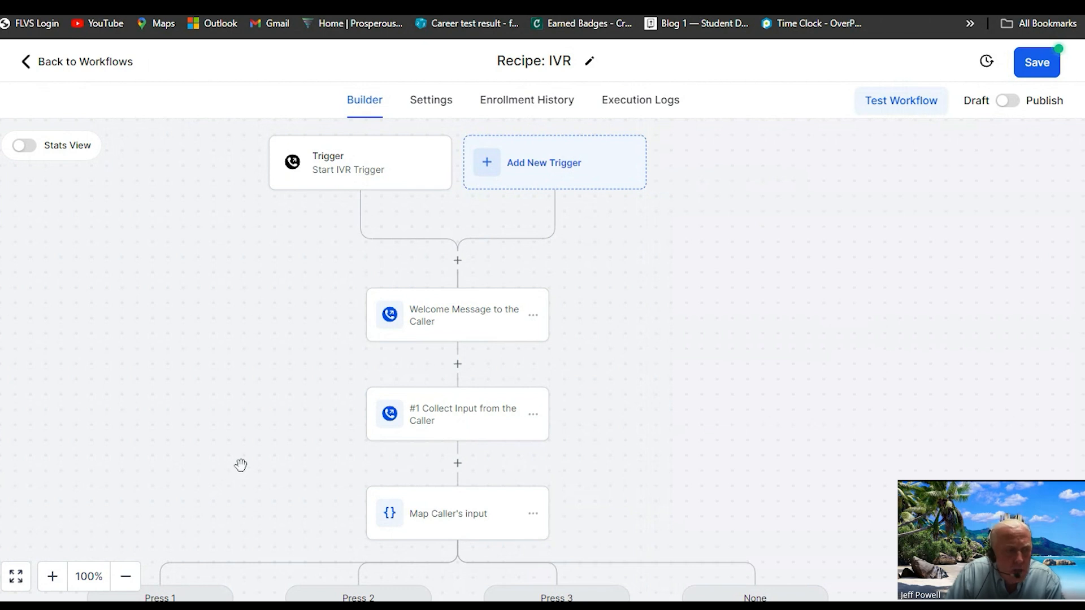
# Open the workflow settings and review the contact and communication options.
pyautogui.moveTo(242, 463); pyautogui.dragTo(256, 320)
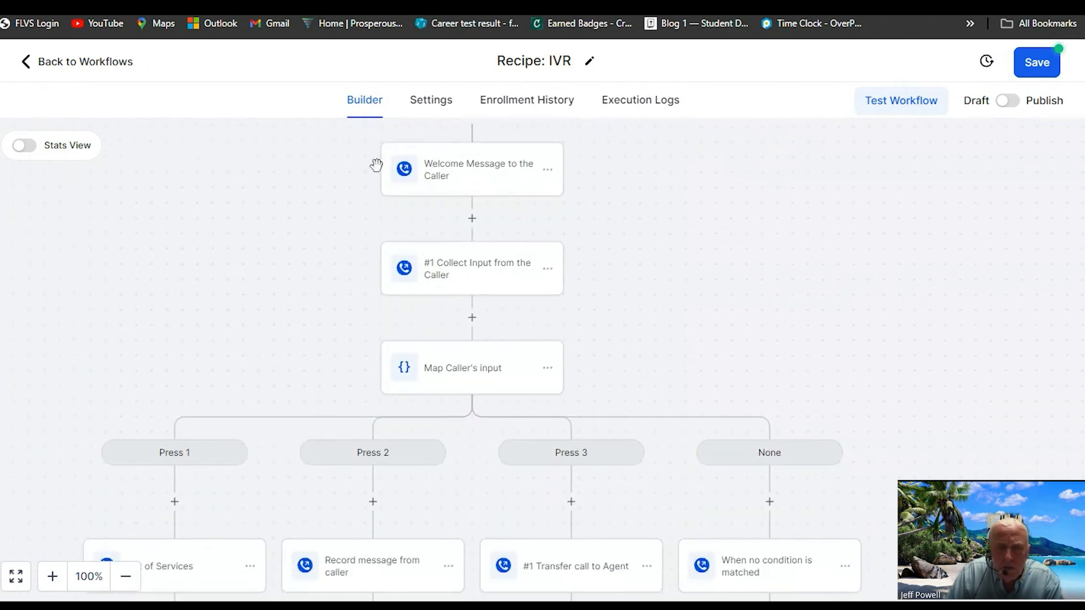
pyautogui.click(425, 112)
pyautogui.scroll(-4, 170, 429)
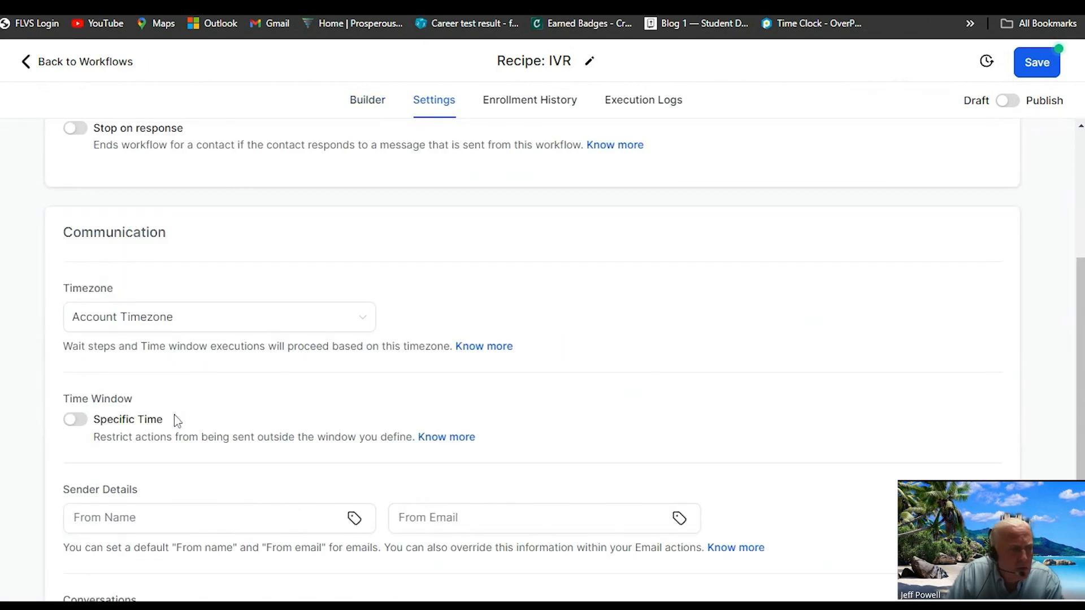
pyautogui.scroll(3, 164, 294)
pyautogui.scroll(2, 142, 264)
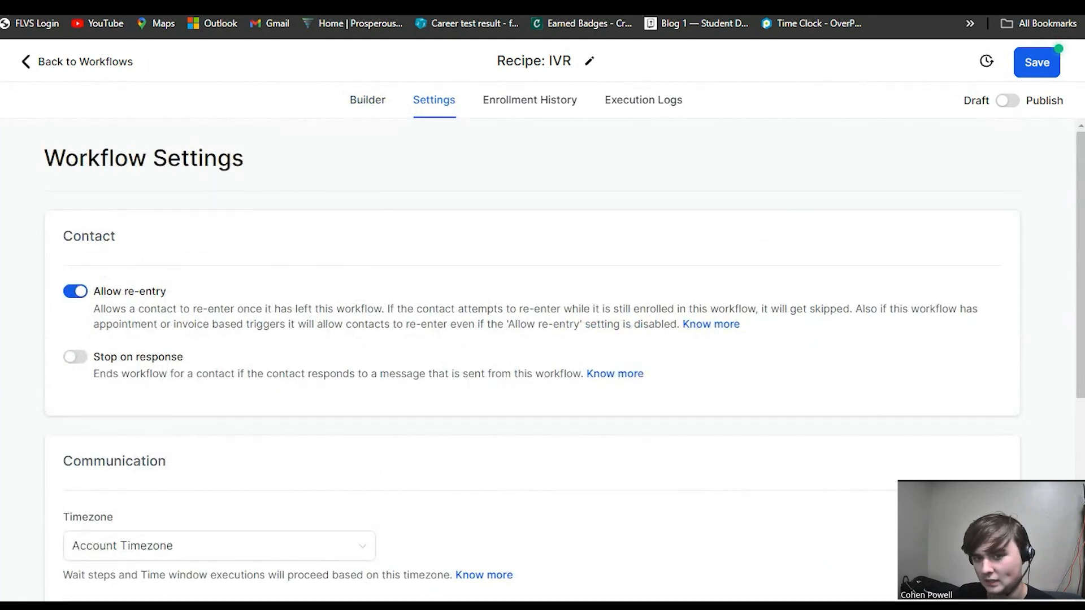
pyautogui.scroll(-3, 252, 199)
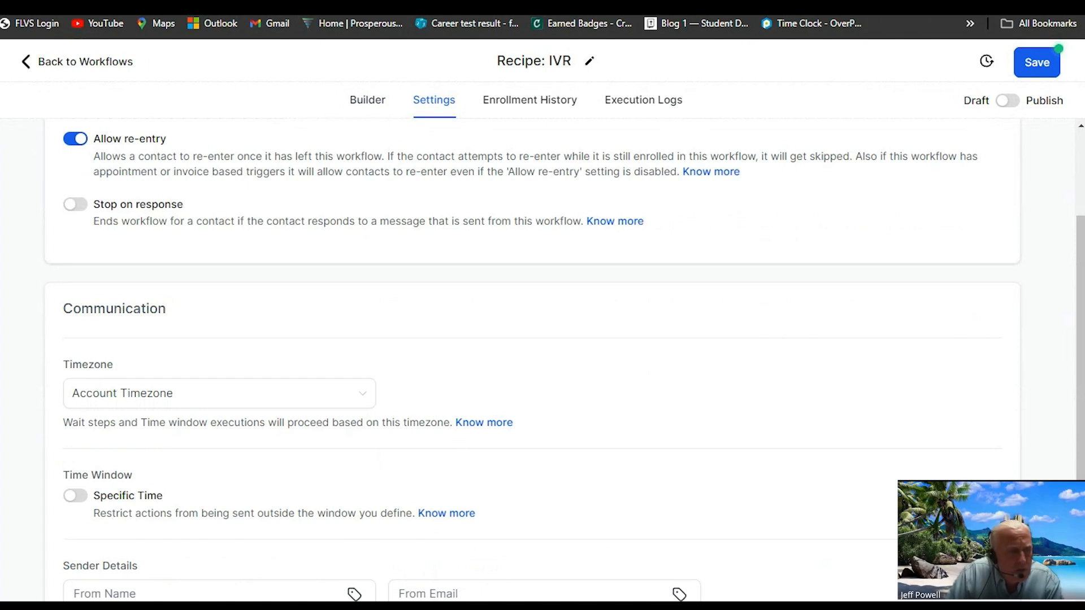
pyautogui.scroll(-3, 162, 180)
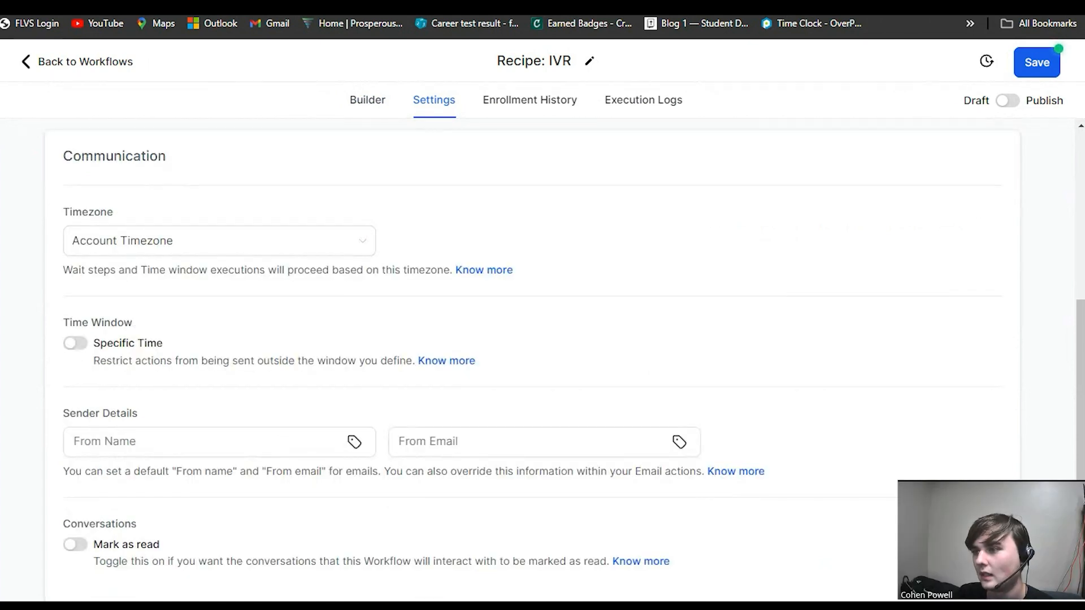
pyautogui.scroll(3, 167, 167)
pyautogui.scroll(3, 286, 229)
pyautogui.scroll(-6, 285, 235)
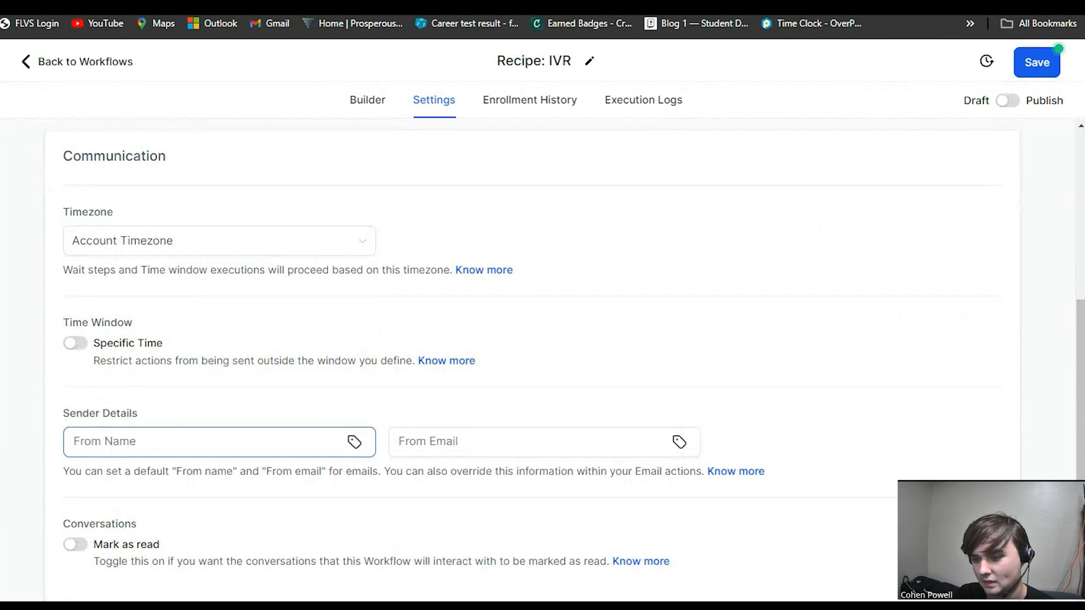
# Turn on the Specific Time window in the workflow's communication settings.
pyautogui.click(123, 251)
pyautogui.click(113, 278)
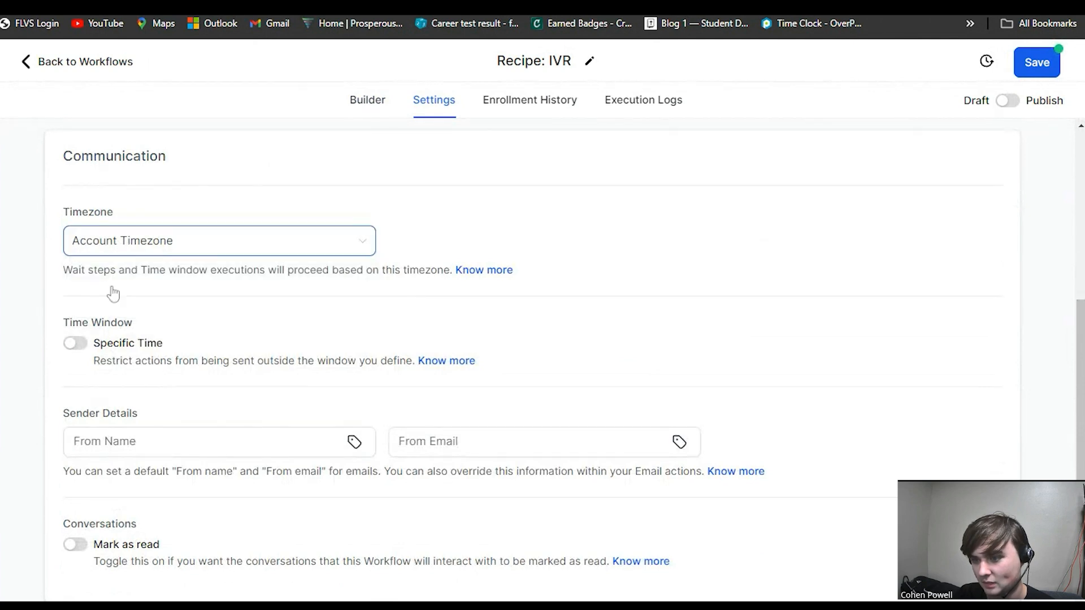
pyautogui.click(75, 343)
pyautogui.scroll(-3, 172, 335)
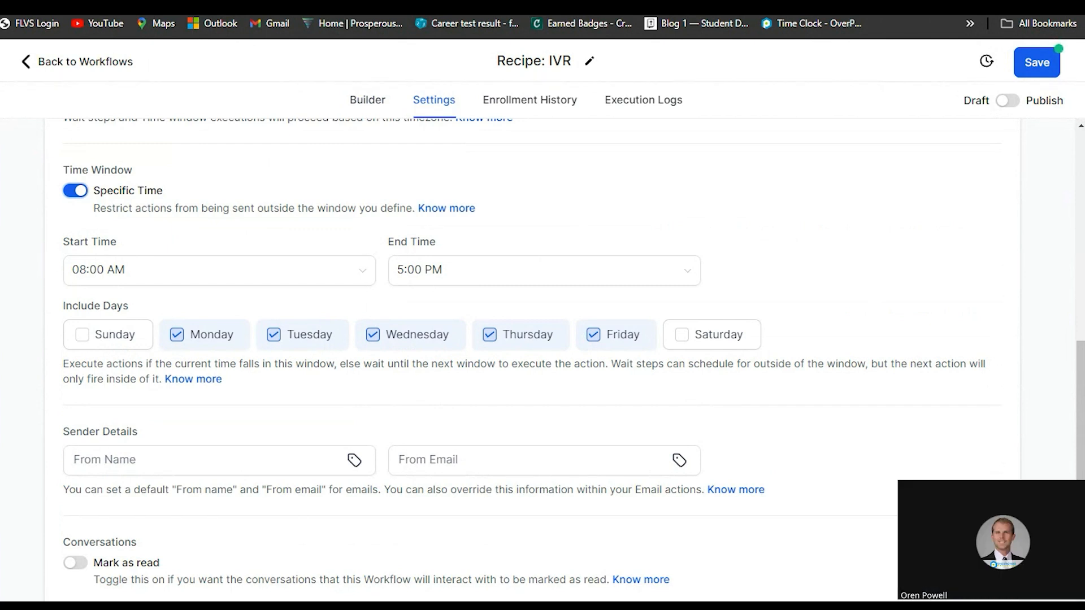
pyautogui.scroll(5, 807, 424)
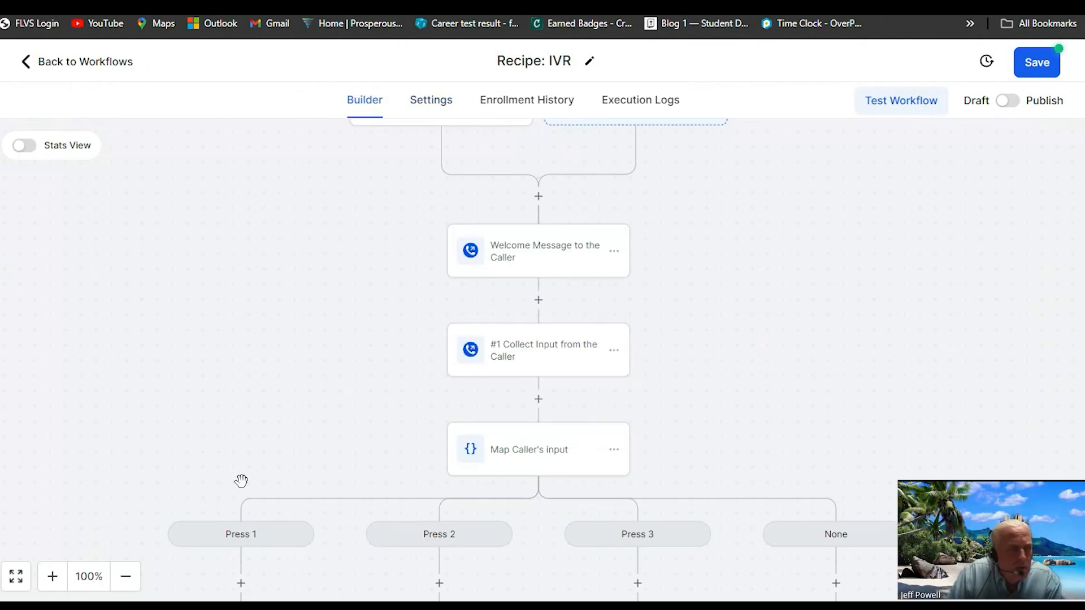
pyautogui.moveTo(300, 412); pyautogui.dragTo(303, 374)
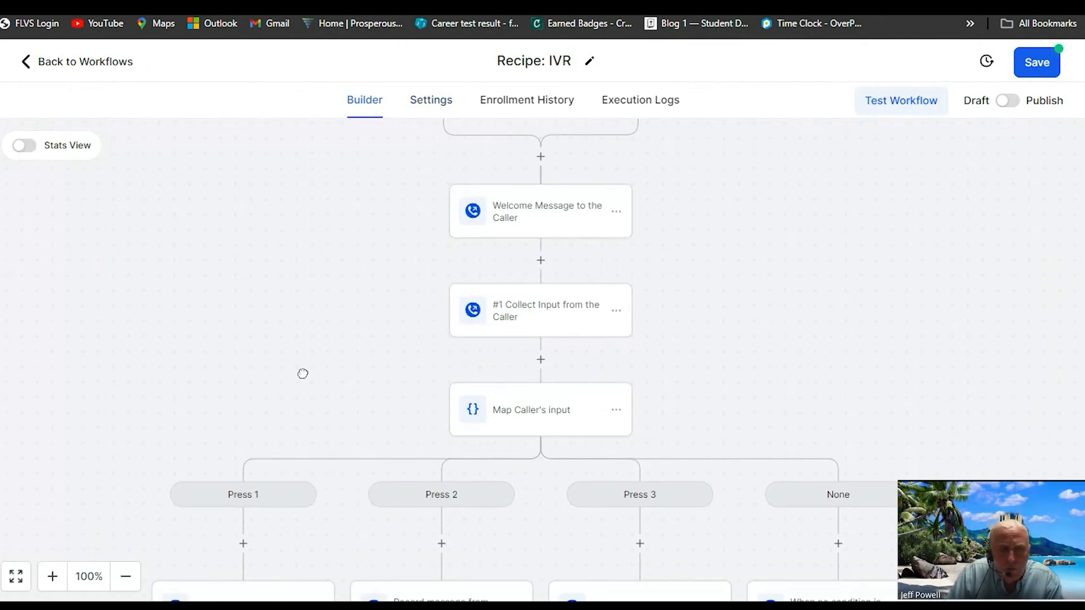